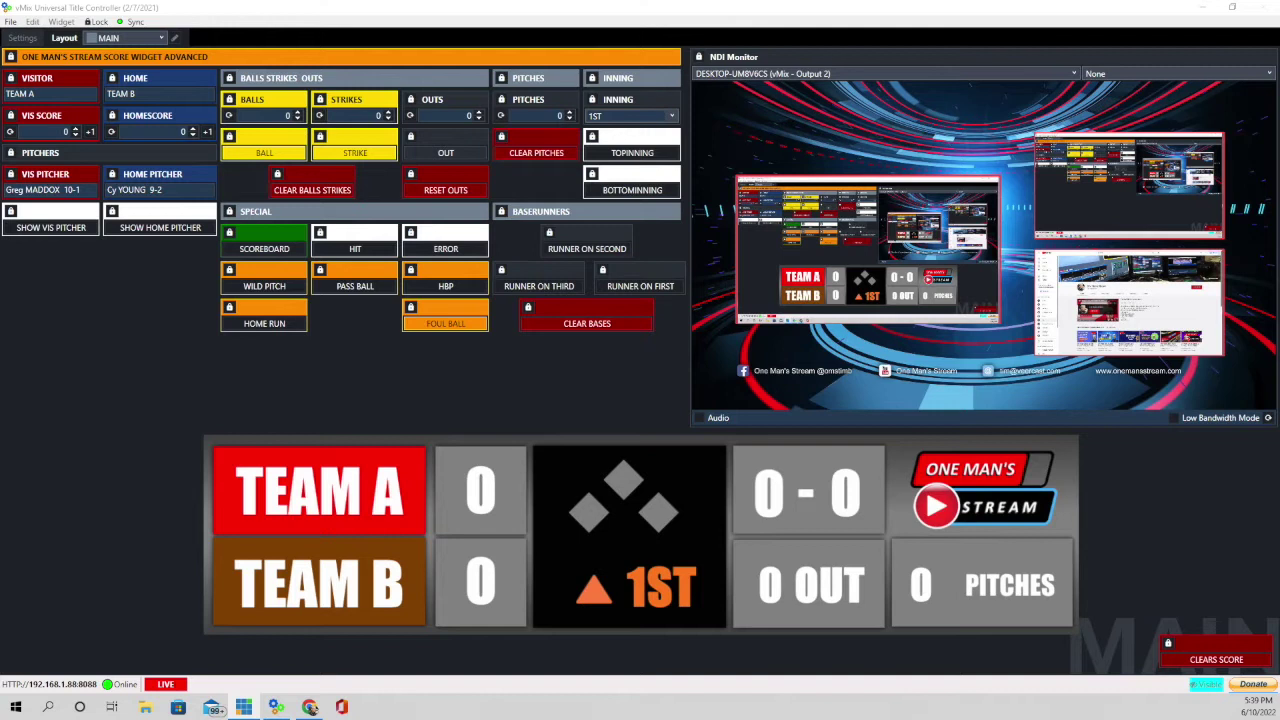
Replace the visitor team name with LOUISVILLE
click(40, 95)
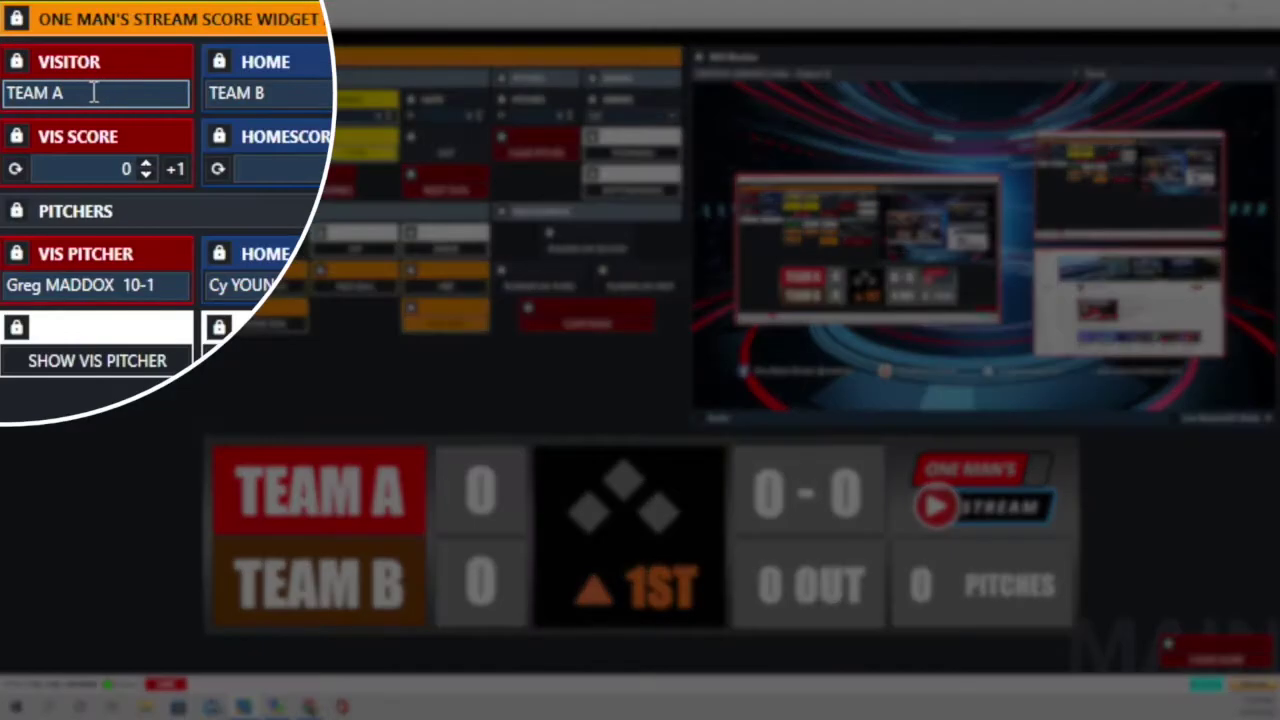
click(87, 96)
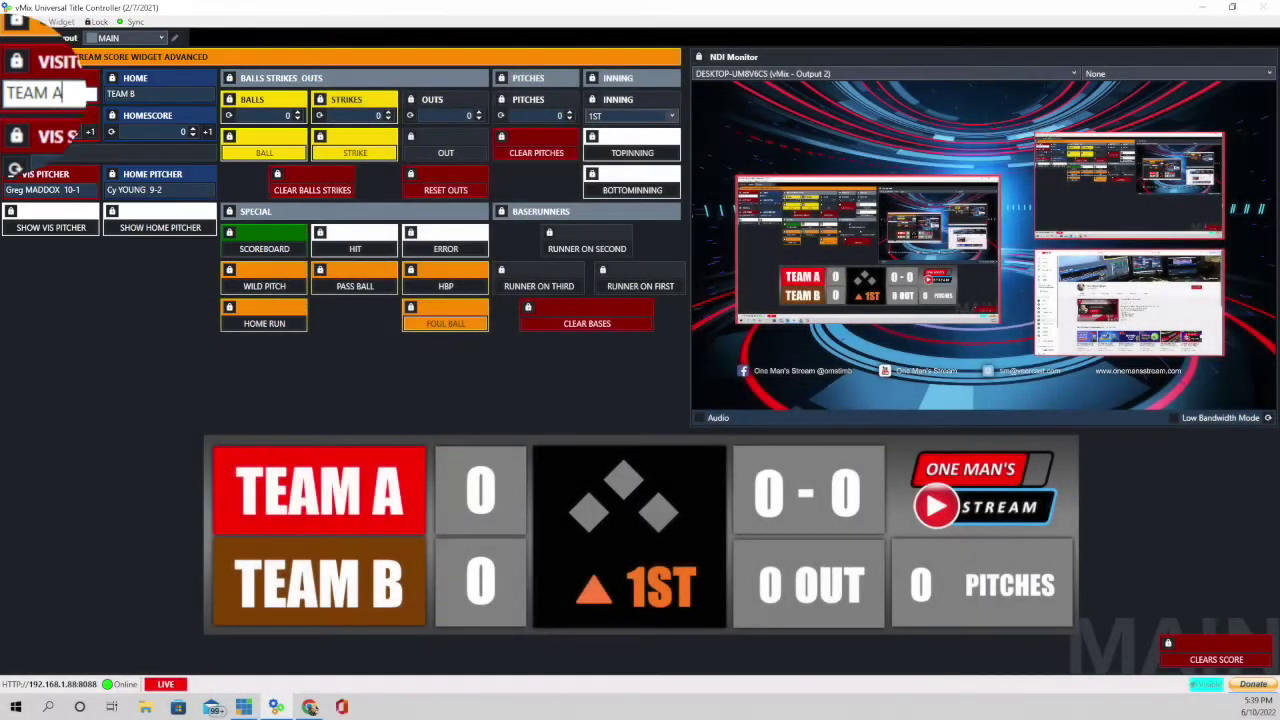
key(BackSpace)
key(BackSpace)
key(BackSpace)
key(BackSpace)
key(BackSpace)
key(BackSpace)
text(LOUISVILLE)
Change the home team name to TEXAS A&M
click(175, 93)
key(BackSpace)
key(BackSpace)
key(BackSpace)
key(BackSpace)
text(XAS A&M)
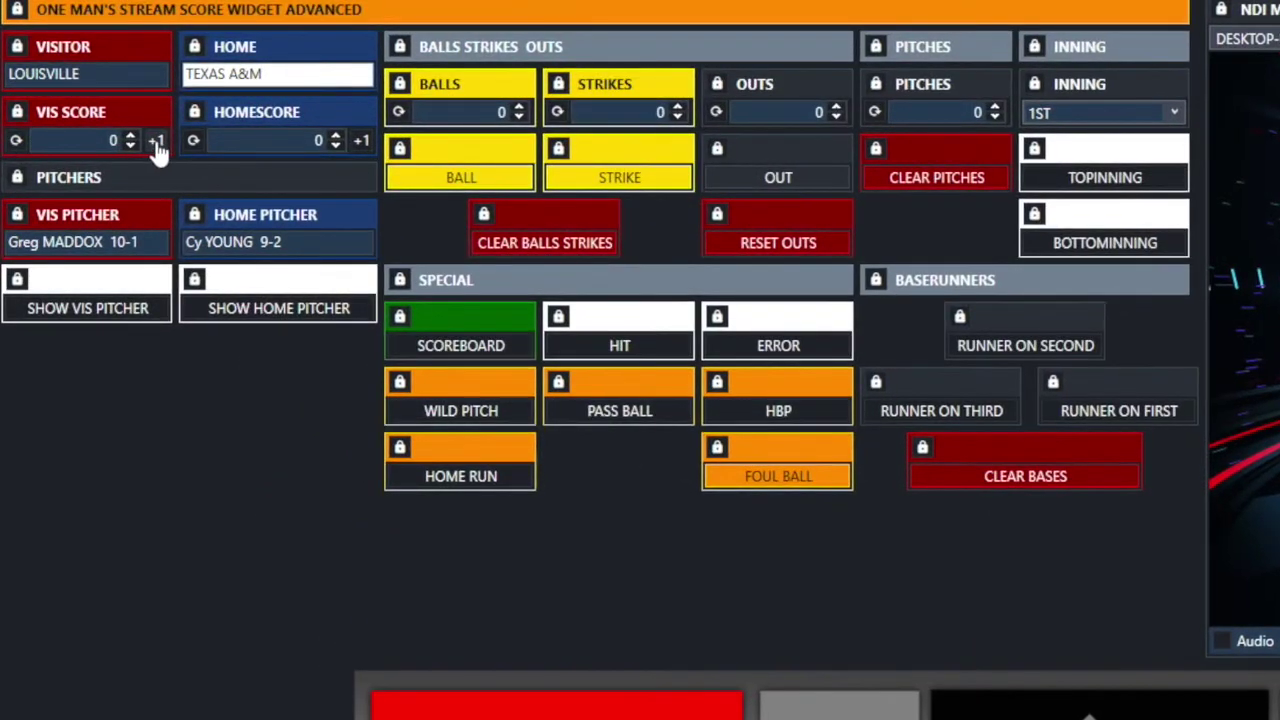
Raise the visitor score to 6 and the home score to 2, and clear both scores
click(137, 141)
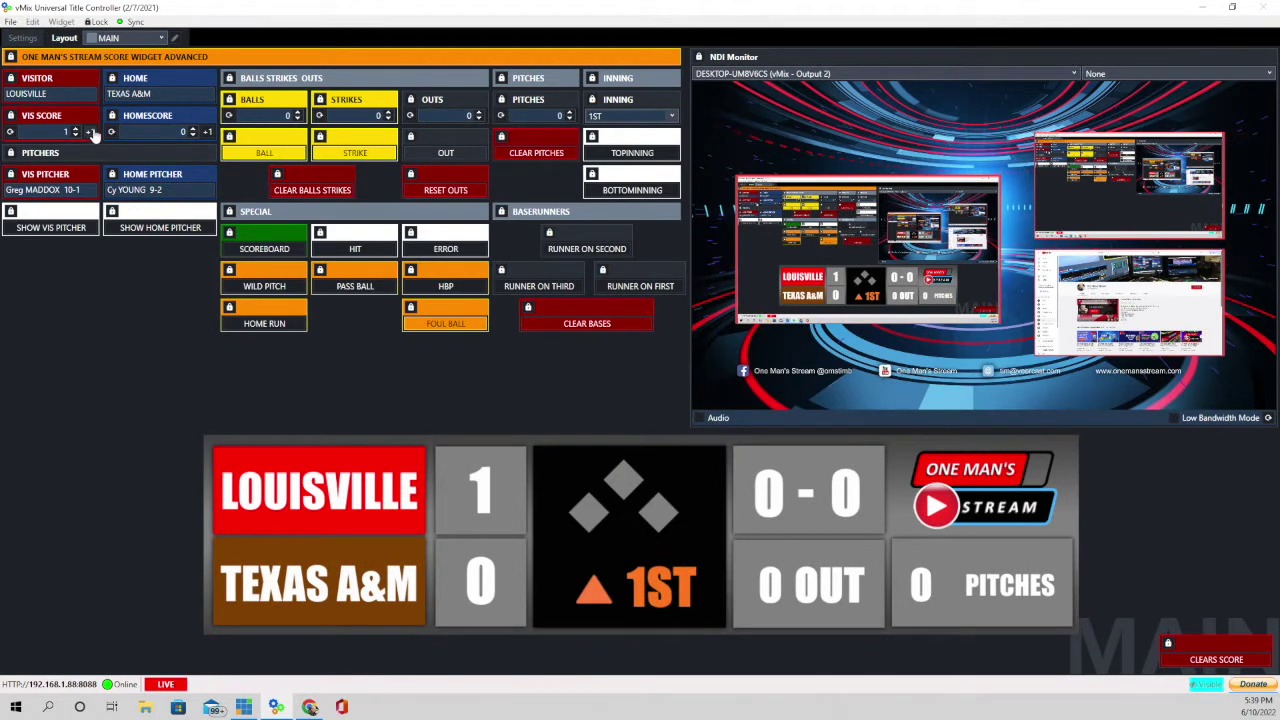
click(90, 132)
click(90, 132)
click(90, 132)
click(90, 132)
click(90, 132)
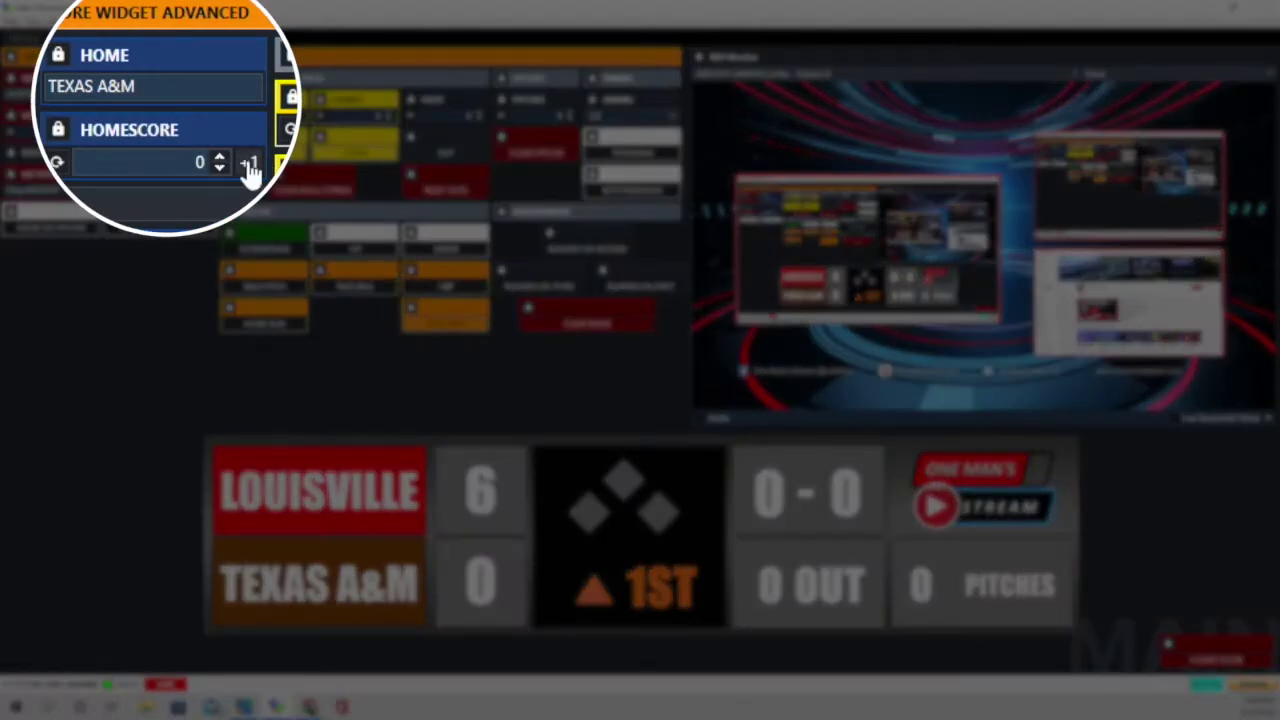
click(250, 168)
click(250, 168)
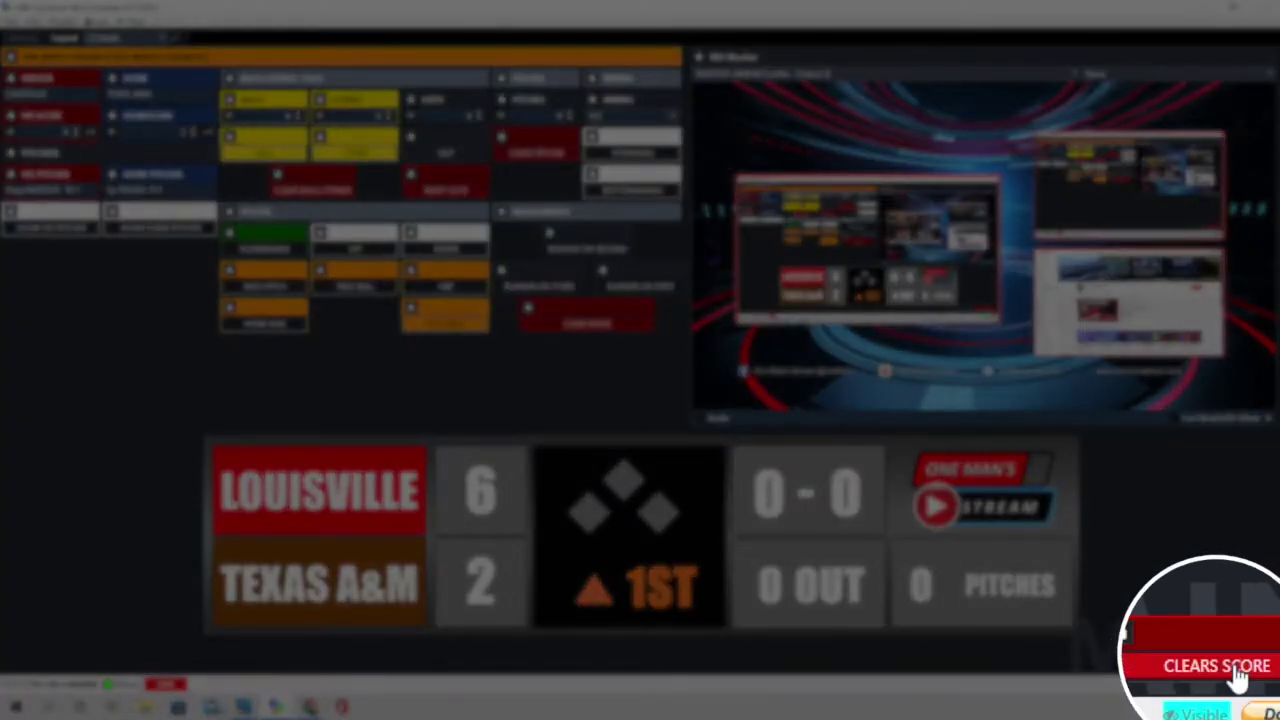
click(1220, 660)
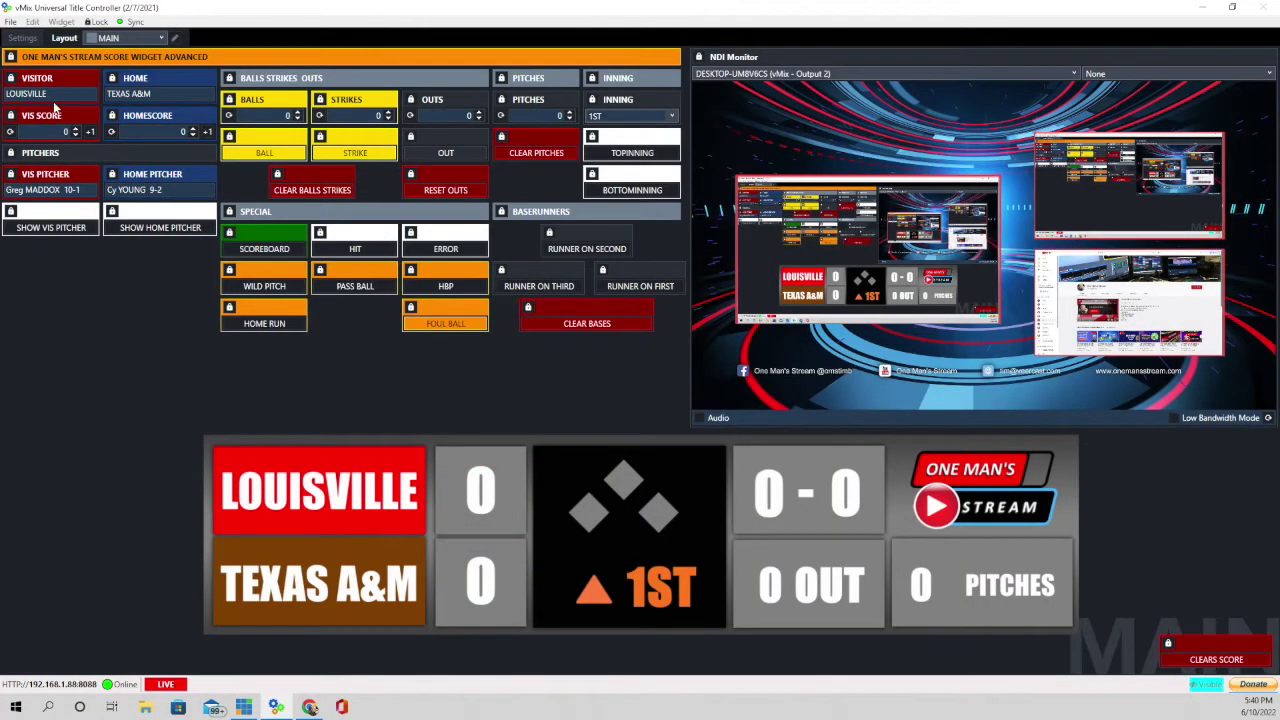
Set the visitor score to 6 and the home score to 2
click(90, 131)
click(90, 131)
click(90, 131)
click(90, 131)
click(90, 131)
click(207, 131)
click(207, 131)
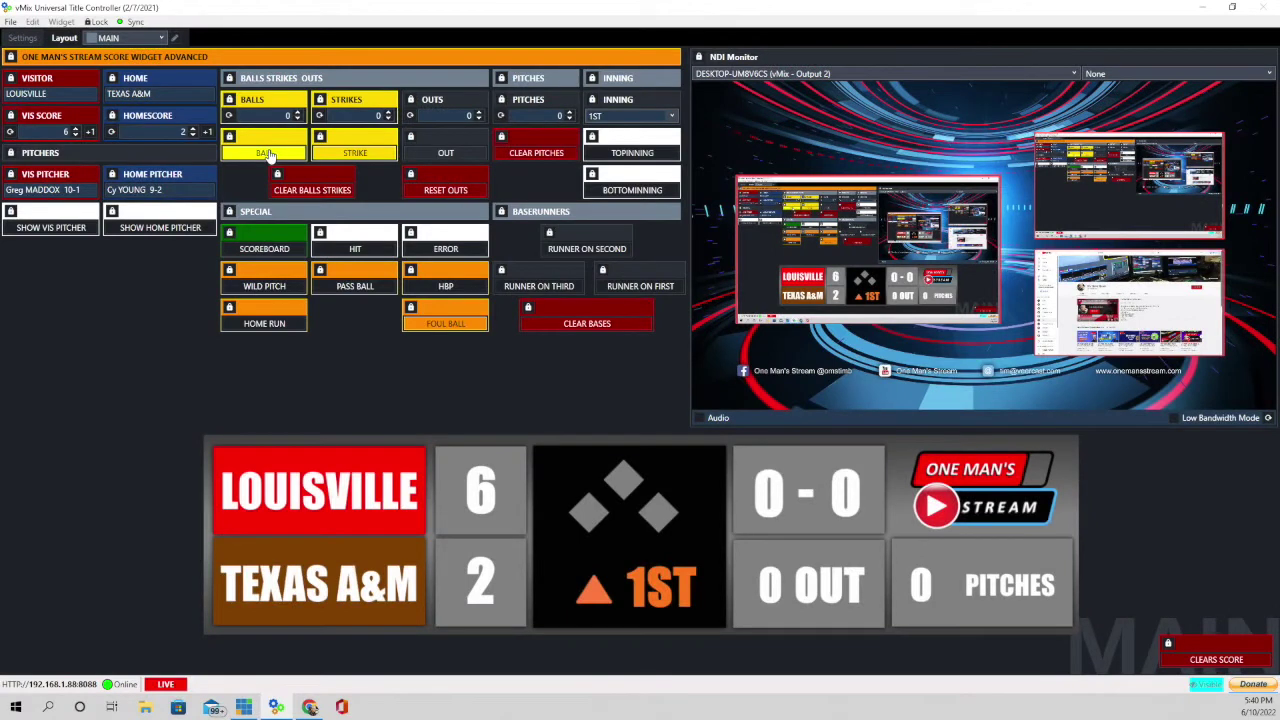
Record two balls and two strikes, and clear the ball-strike count
click(264, 153)
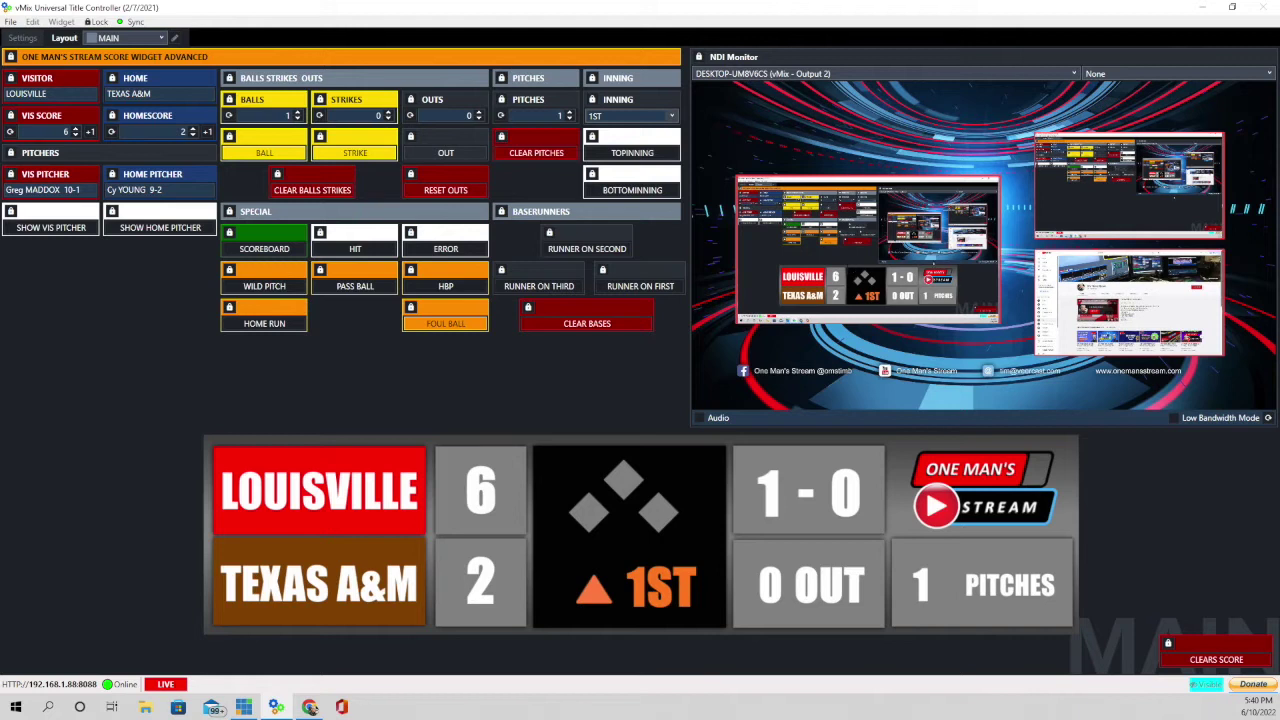
click(264, 154)
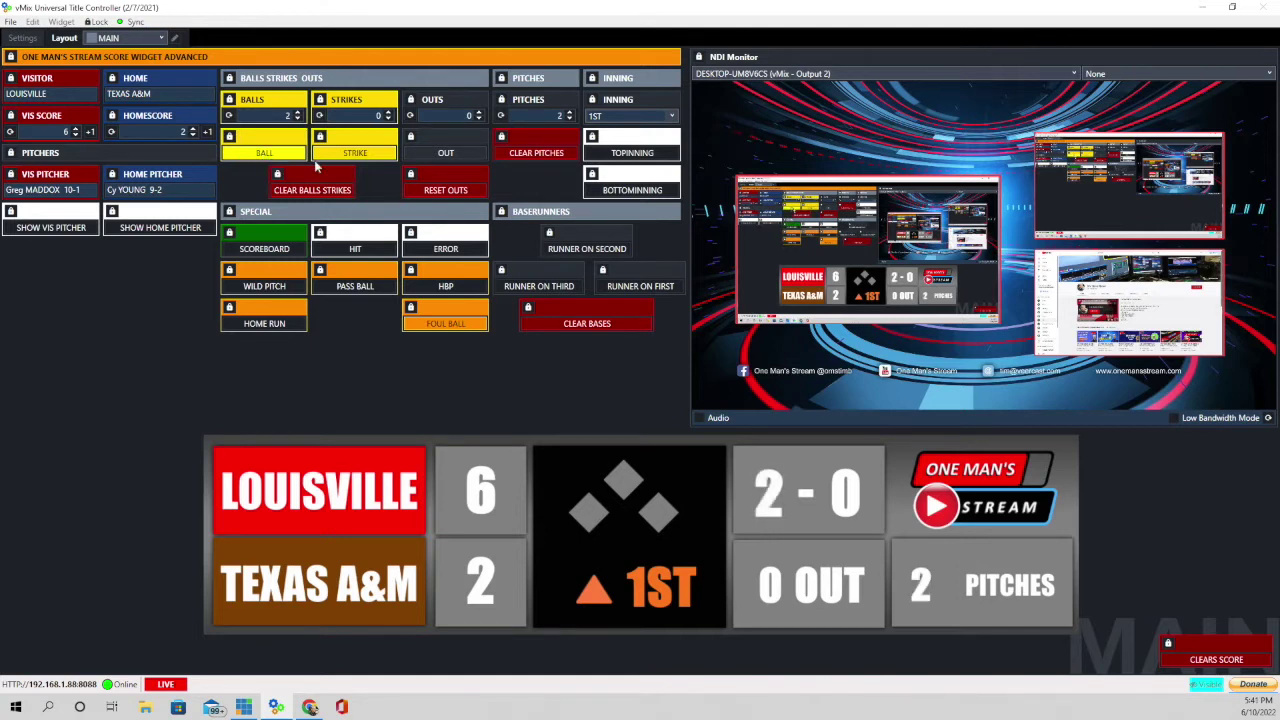
click(368, 156)
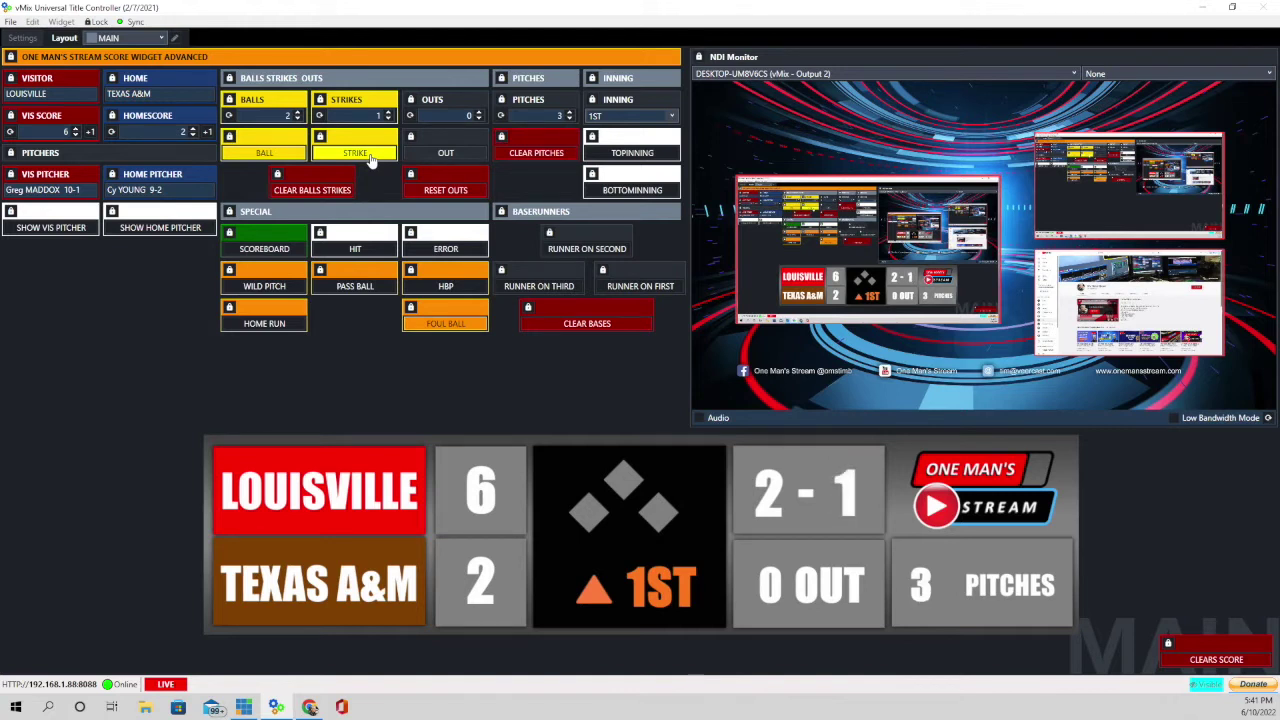
click(368, 156)
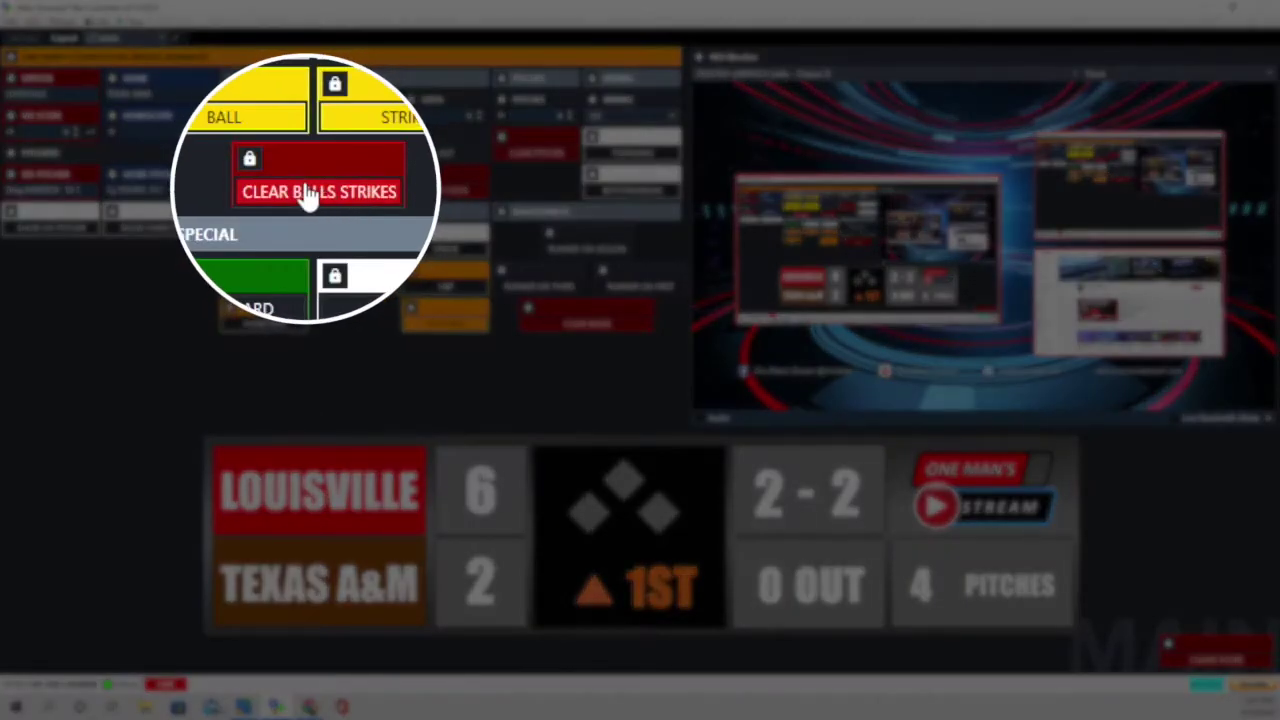
click(312, 190)
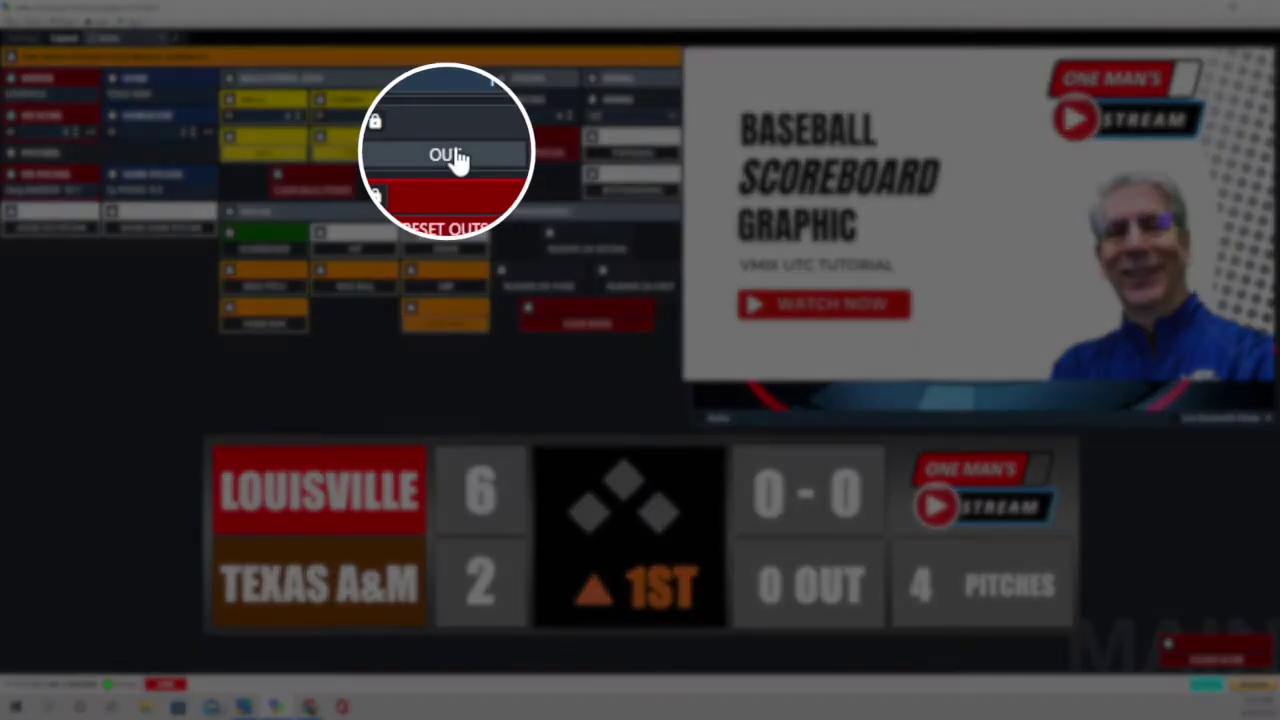
Raise the outs to 2 and reset them
click(449, 154)
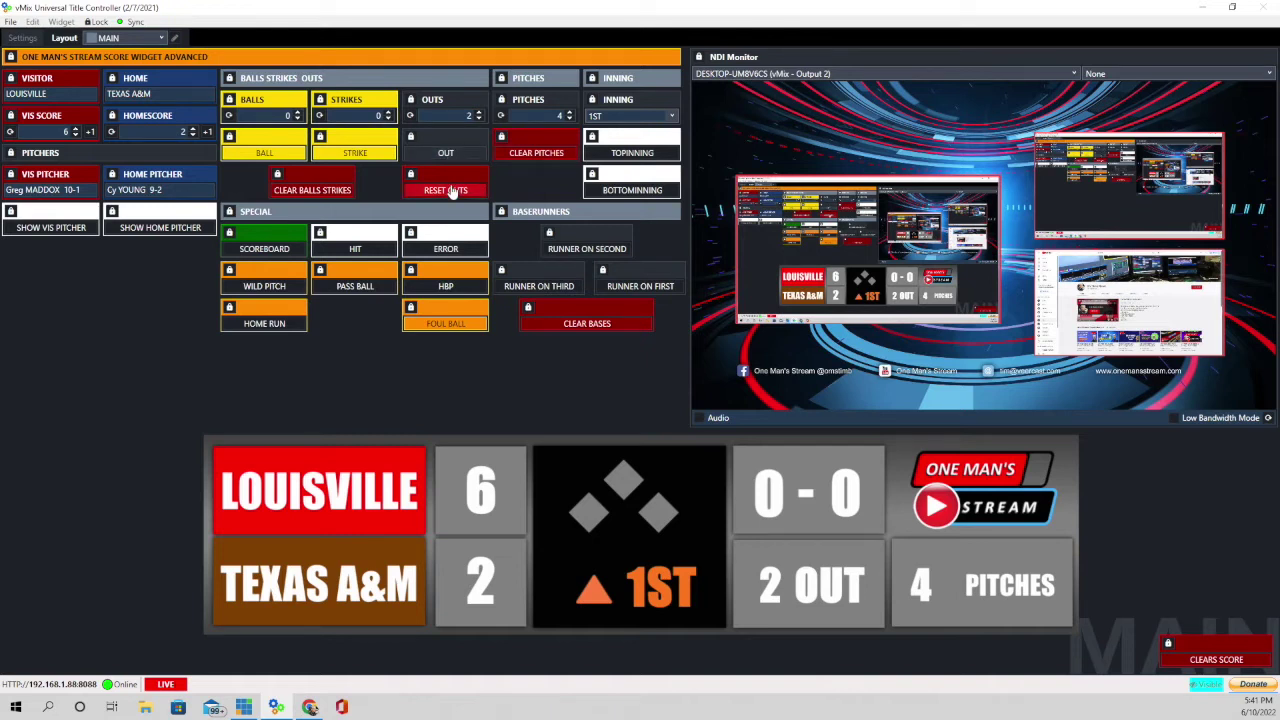
click(452, 191)
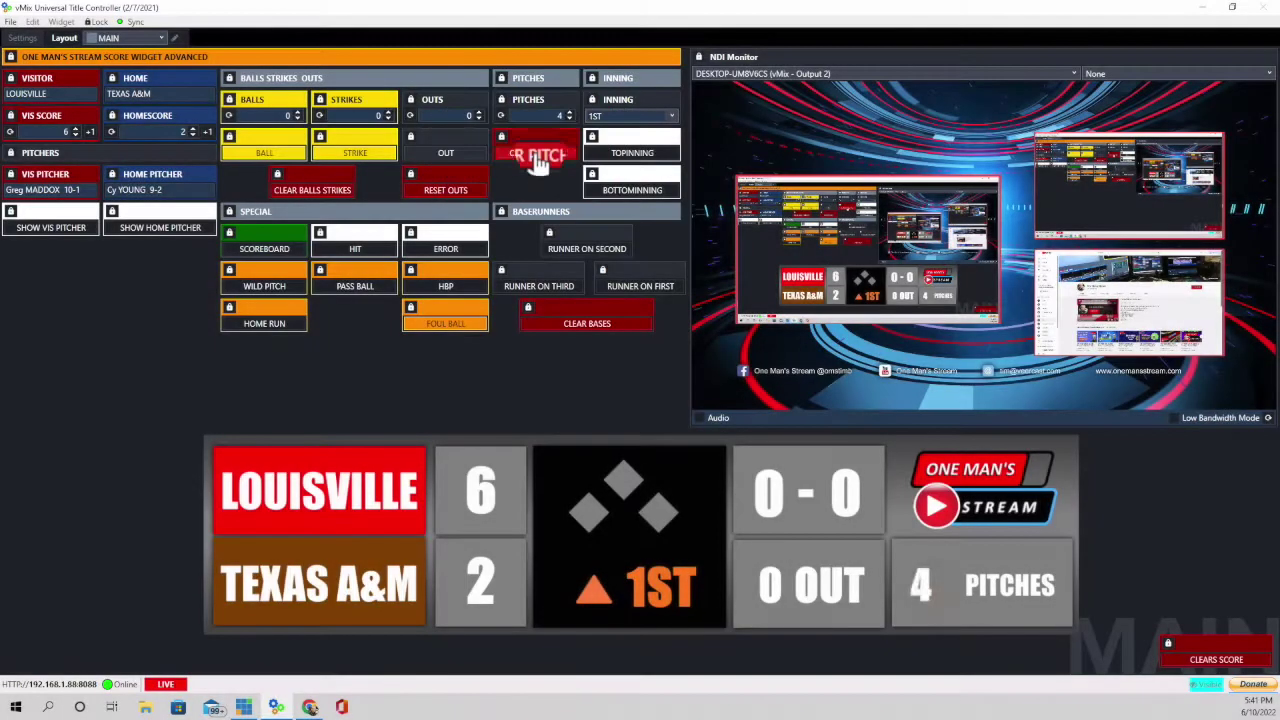
Clear the pitch count and set it to 5
click(537, 153)
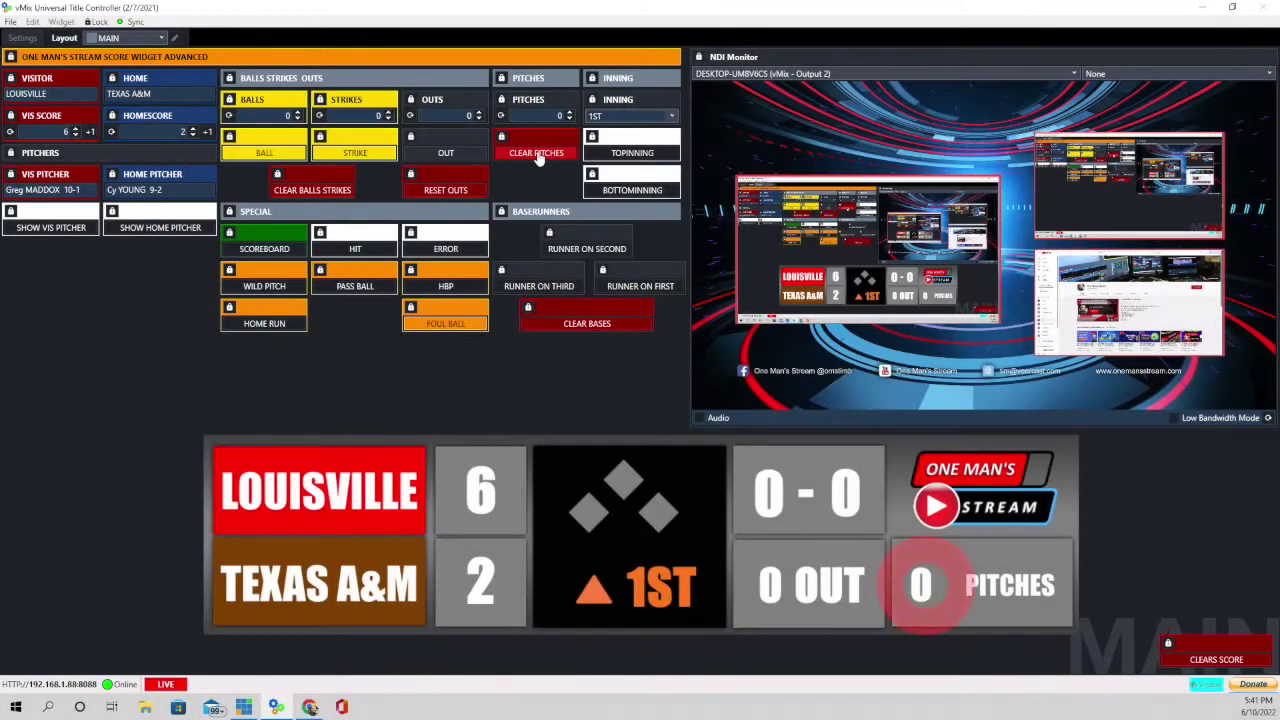
click(571, 113)
click(571, 113)
click(571, 113)
click(571, 113)
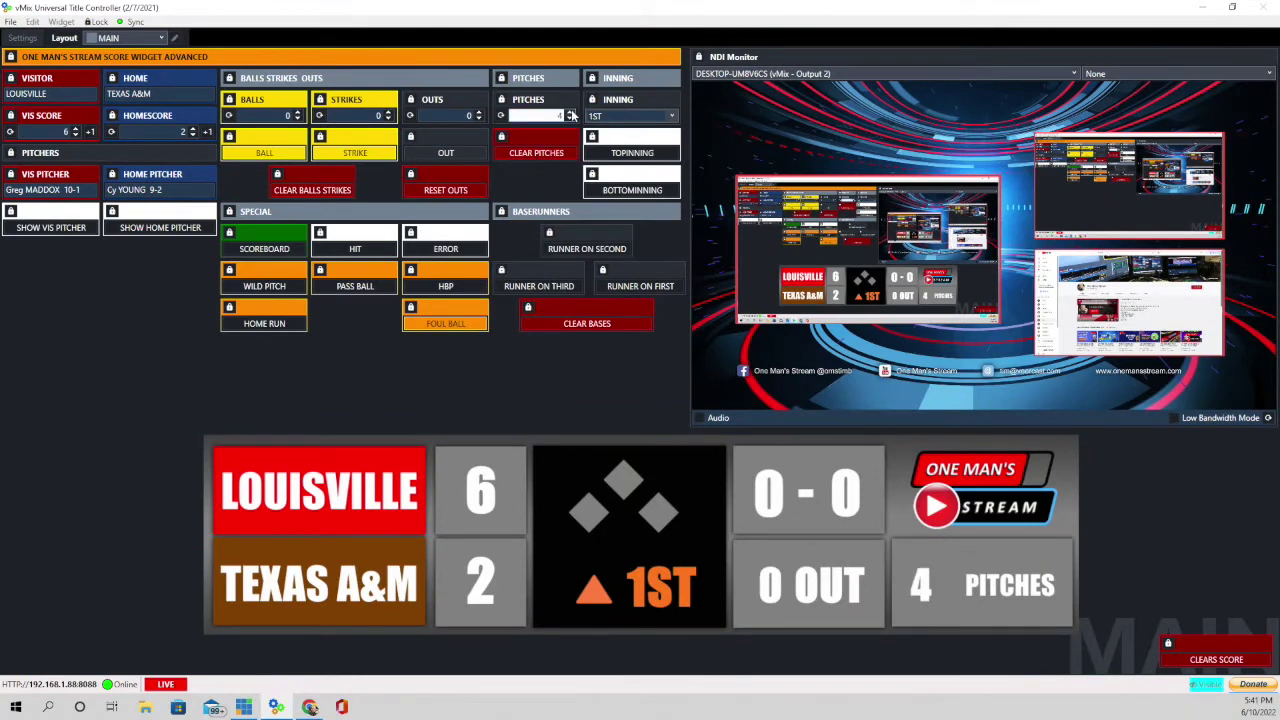
click(569, 119)
click(569, 119)
click(569, 113)
Add 15TH to the items in the INNING widget's properties and check the inning choices
click(670, 116)
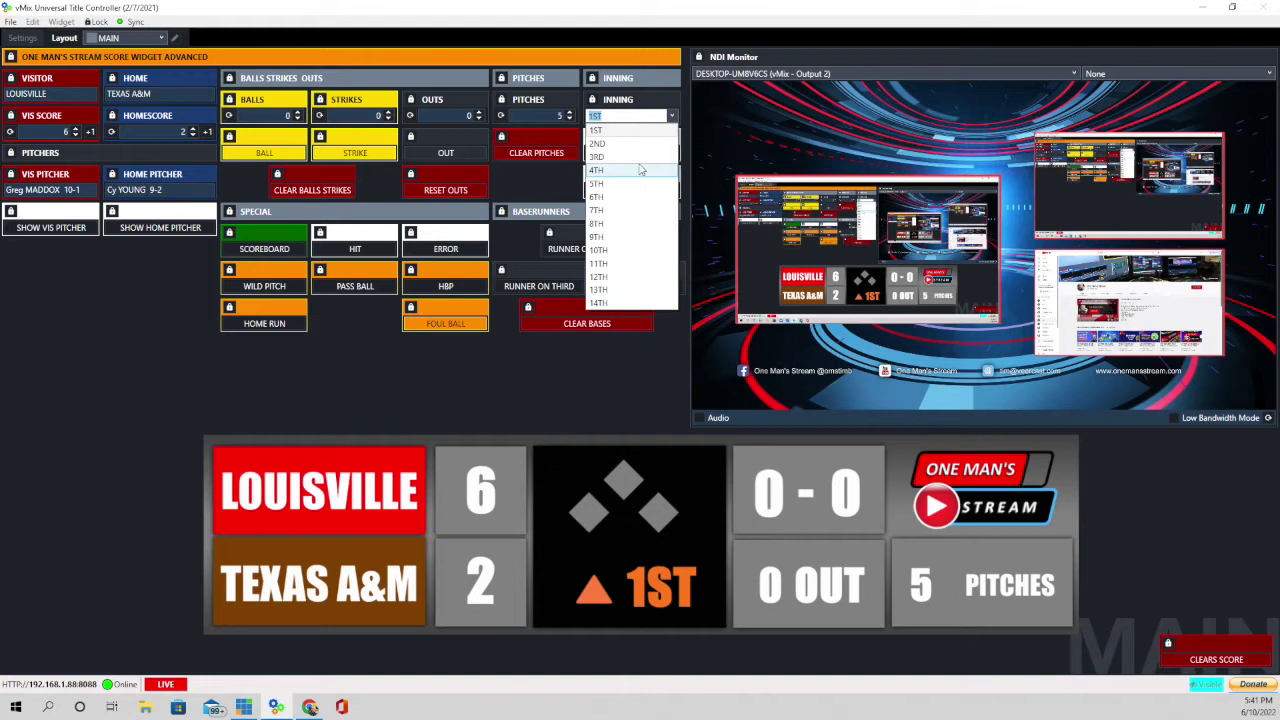
click(660, 99)
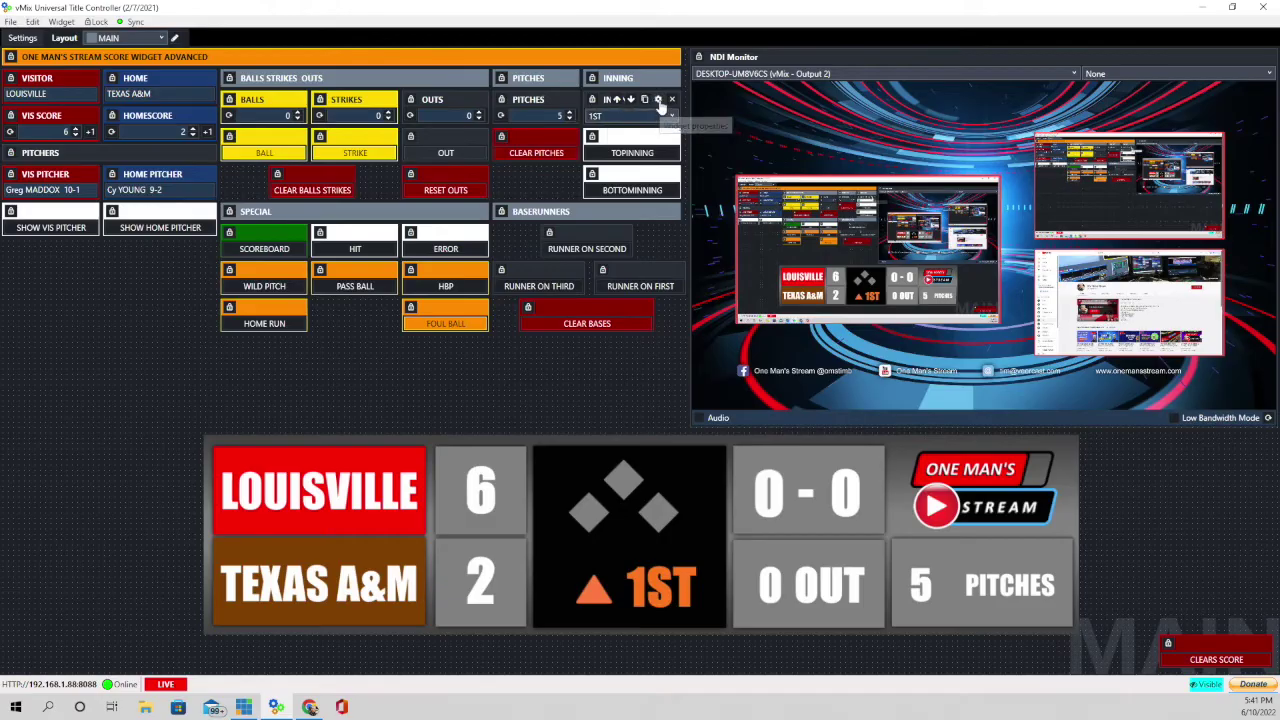
click(657, 99)
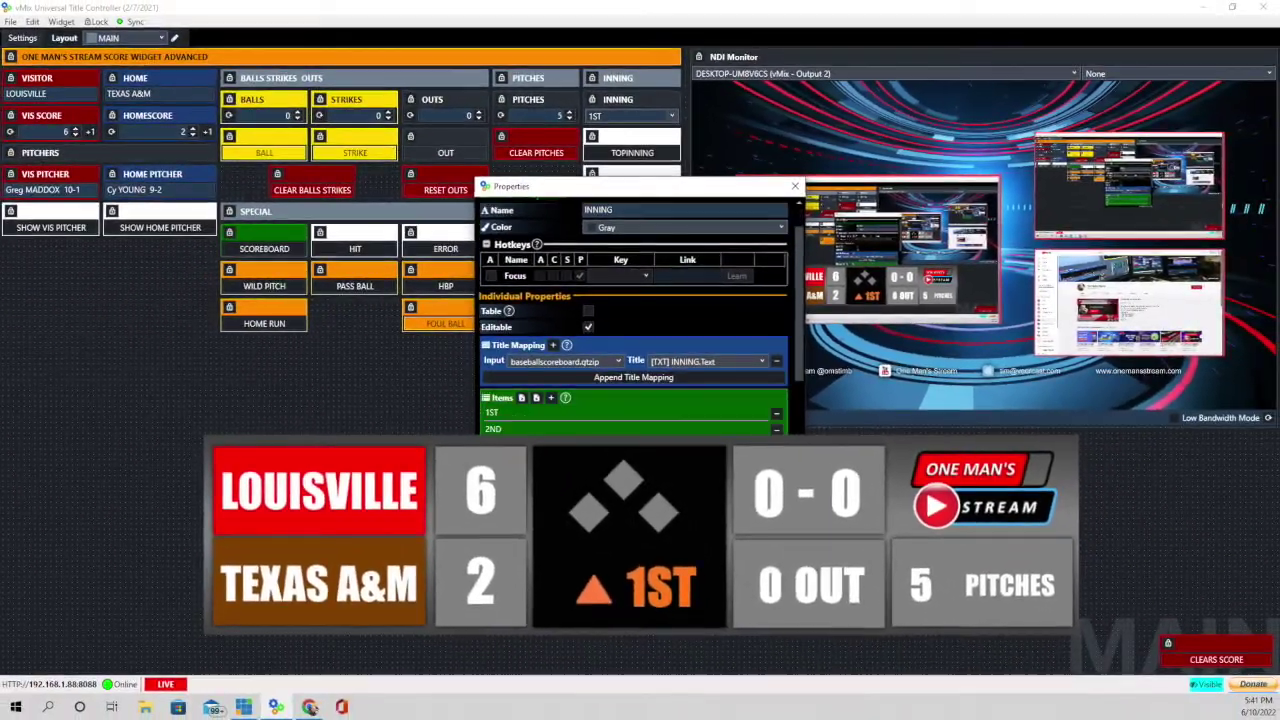
scroll(473, 332, down, 3)
scroll(534, 323, down, 3)
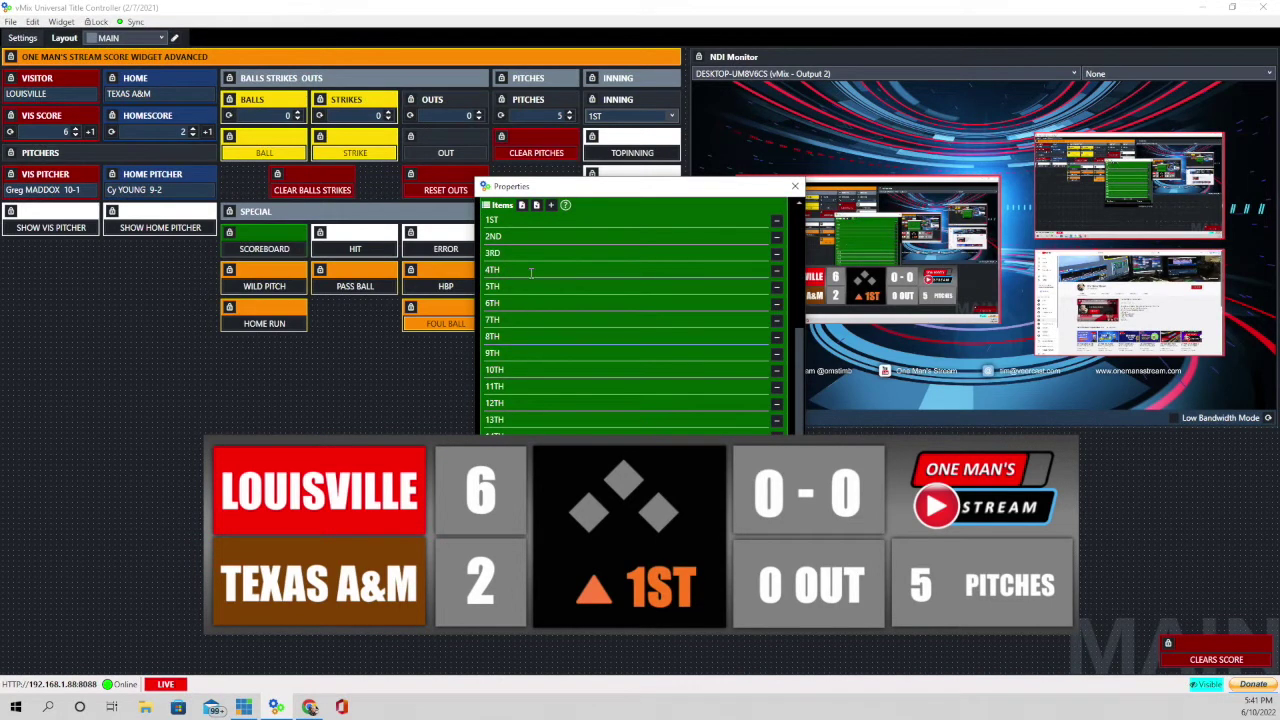
scroll(537, 340, up, 2)
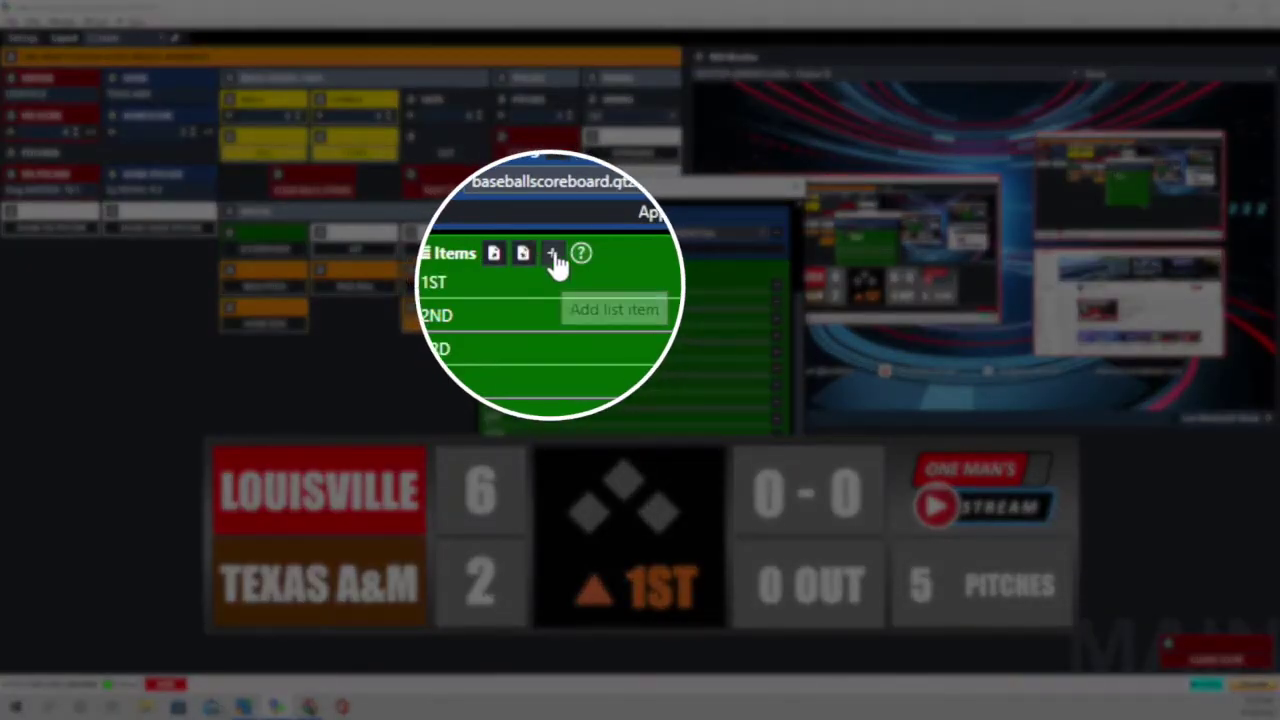
click(554, 262)
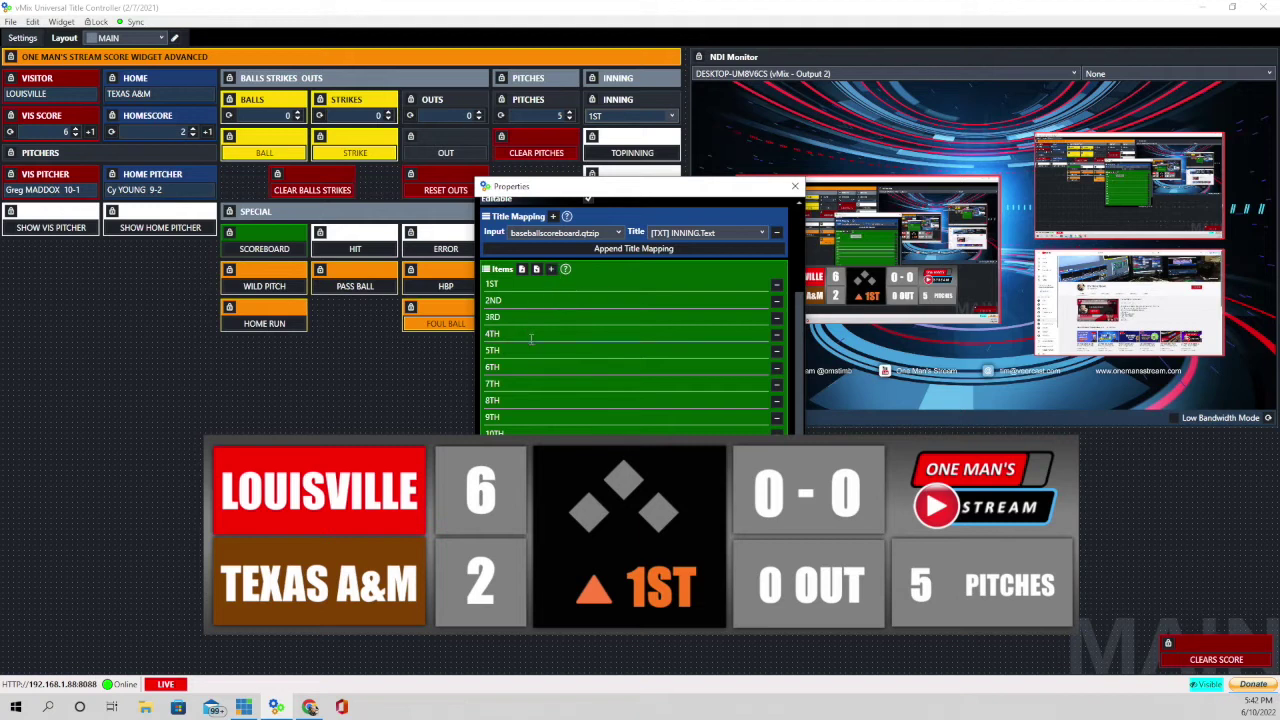
scroll(537, 356, down, 1)
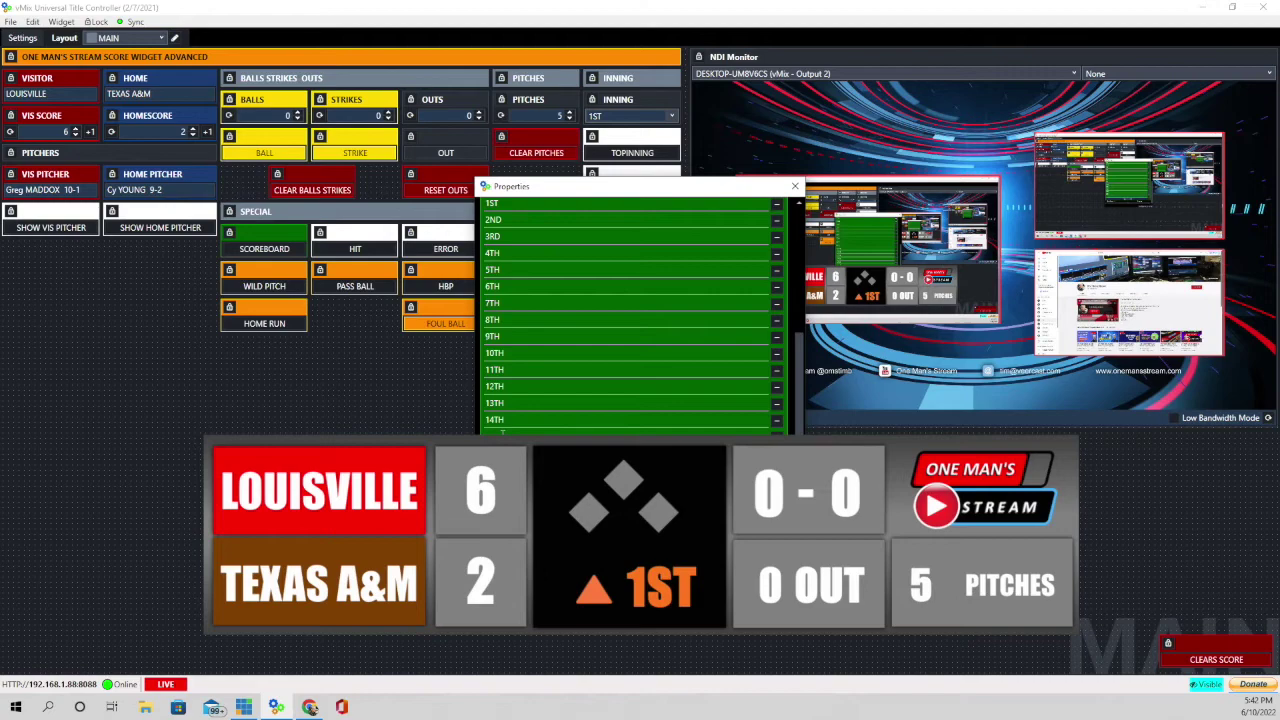
click(795, 186)
click(630, 115)
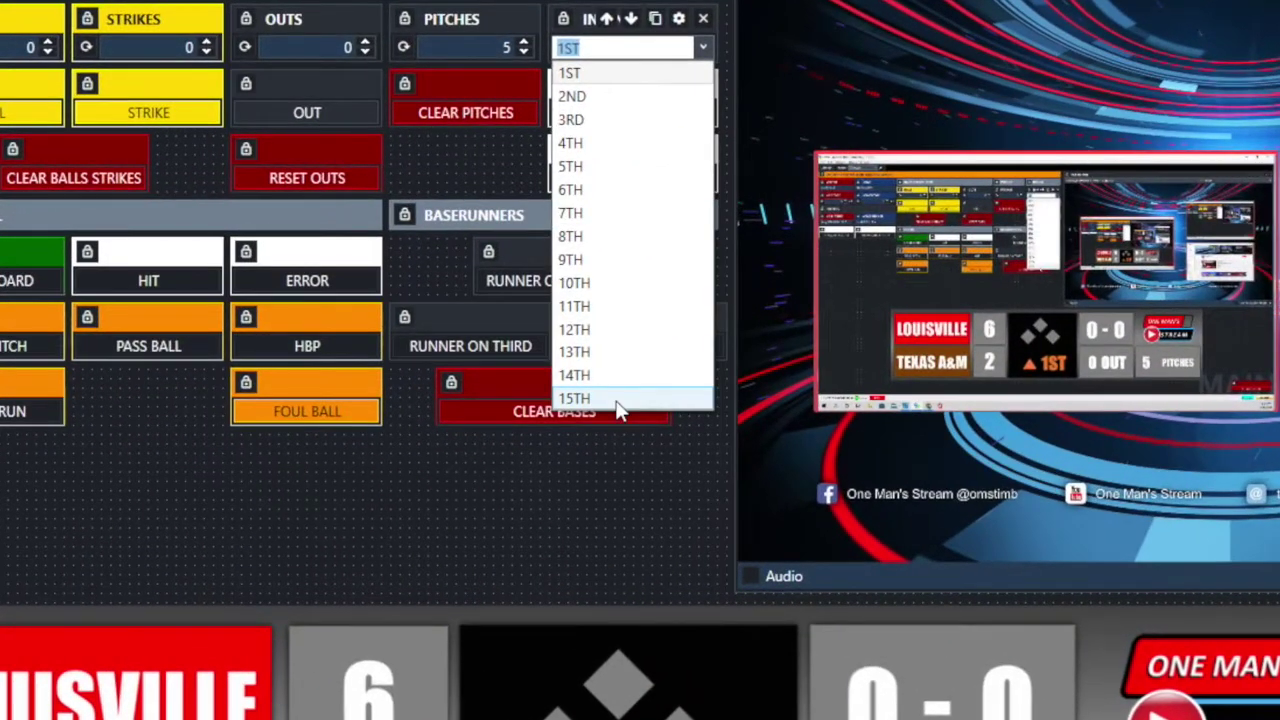
key(Escape)
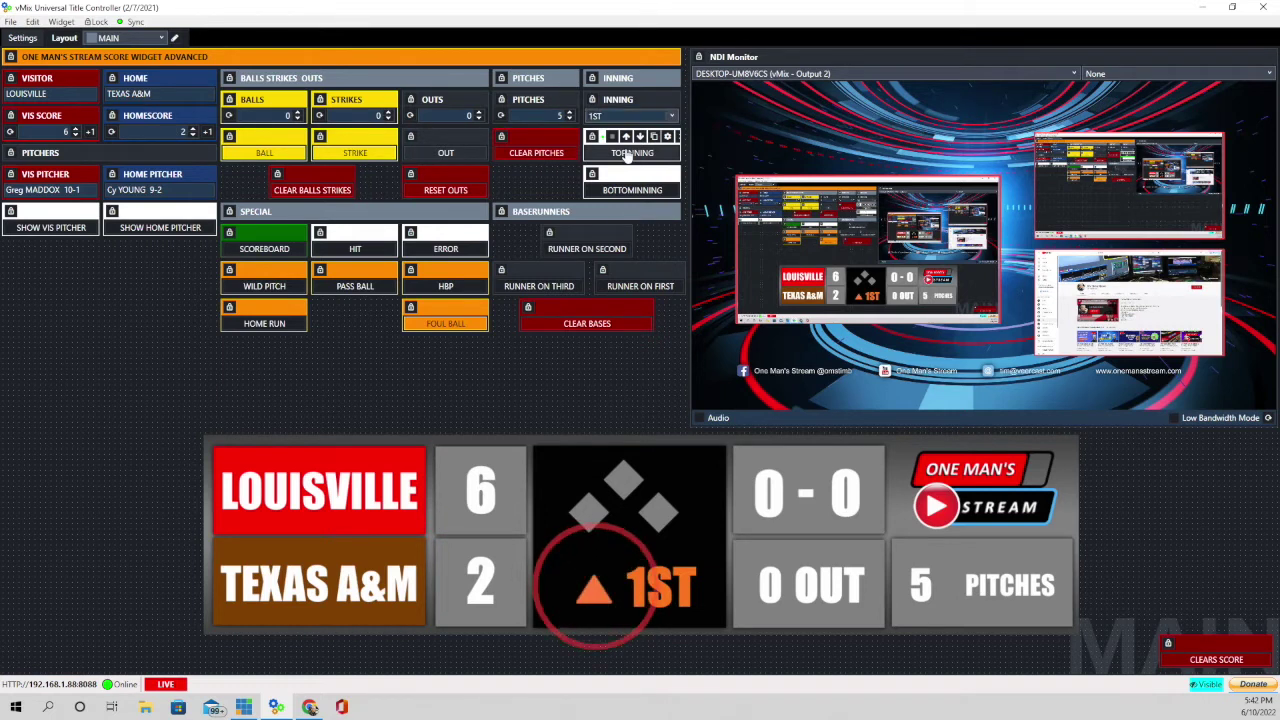
Switch the scoreboard to the bottom of the inning
click(626, 192)
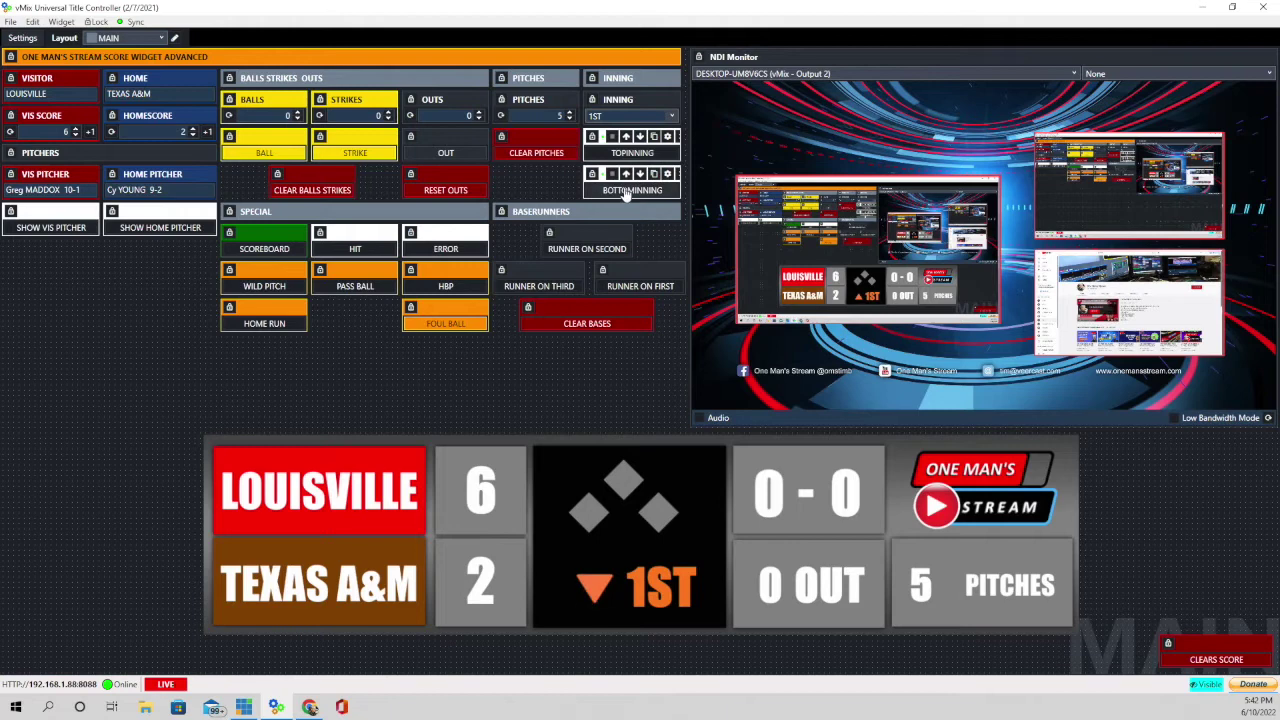
Examine the TOPINNING button's script commands and the title sources available for their index values
click(668, 137)
scroll(601, 378, down, 5)
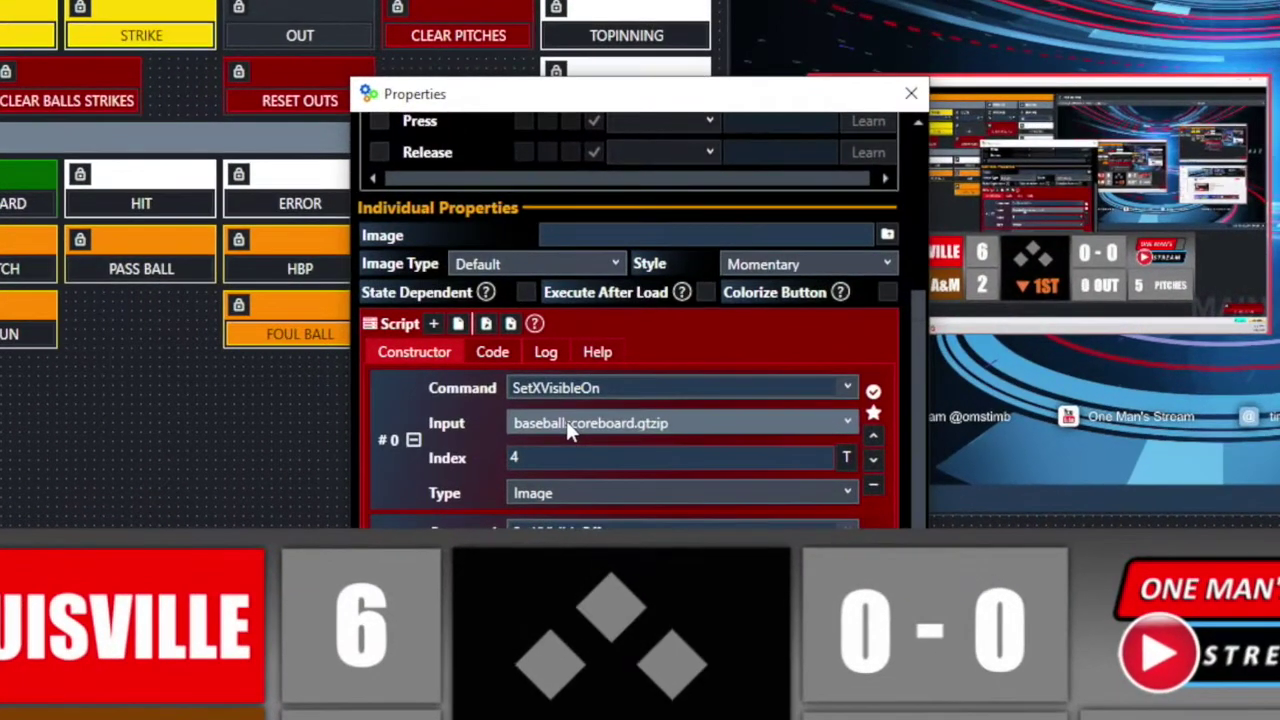
scroll(566, 420, down, 2)
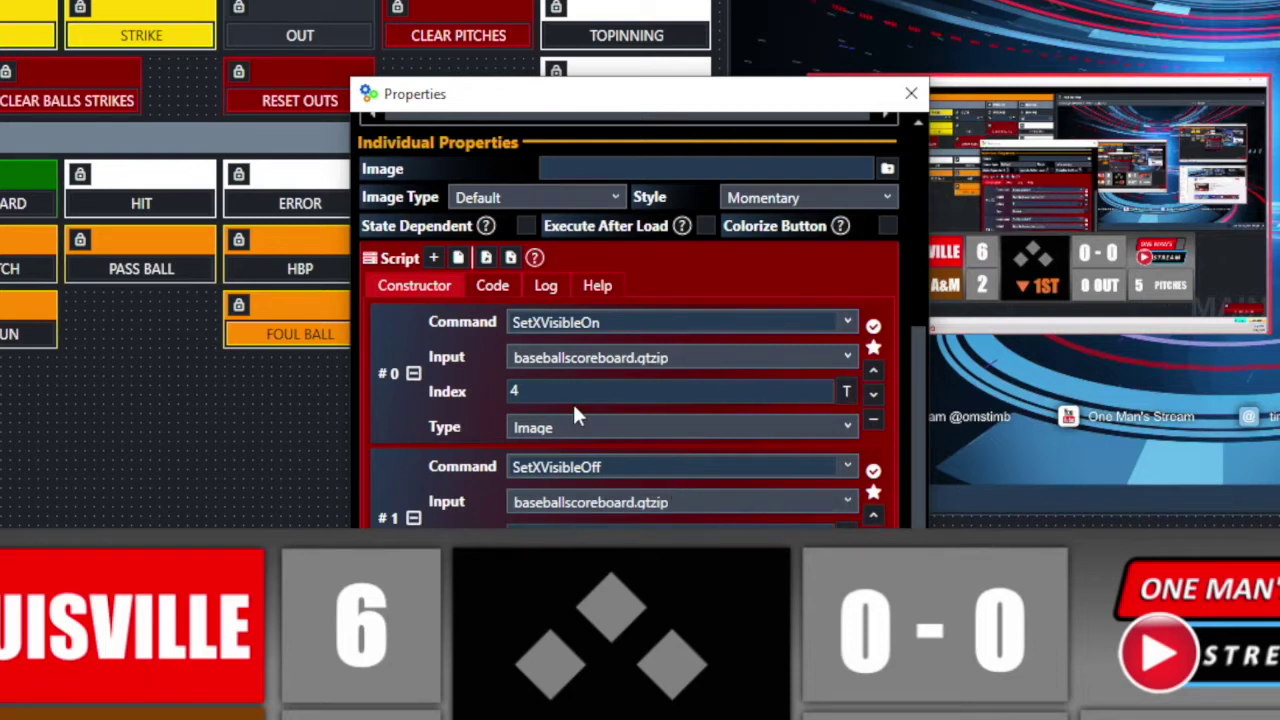
click(847, 392)
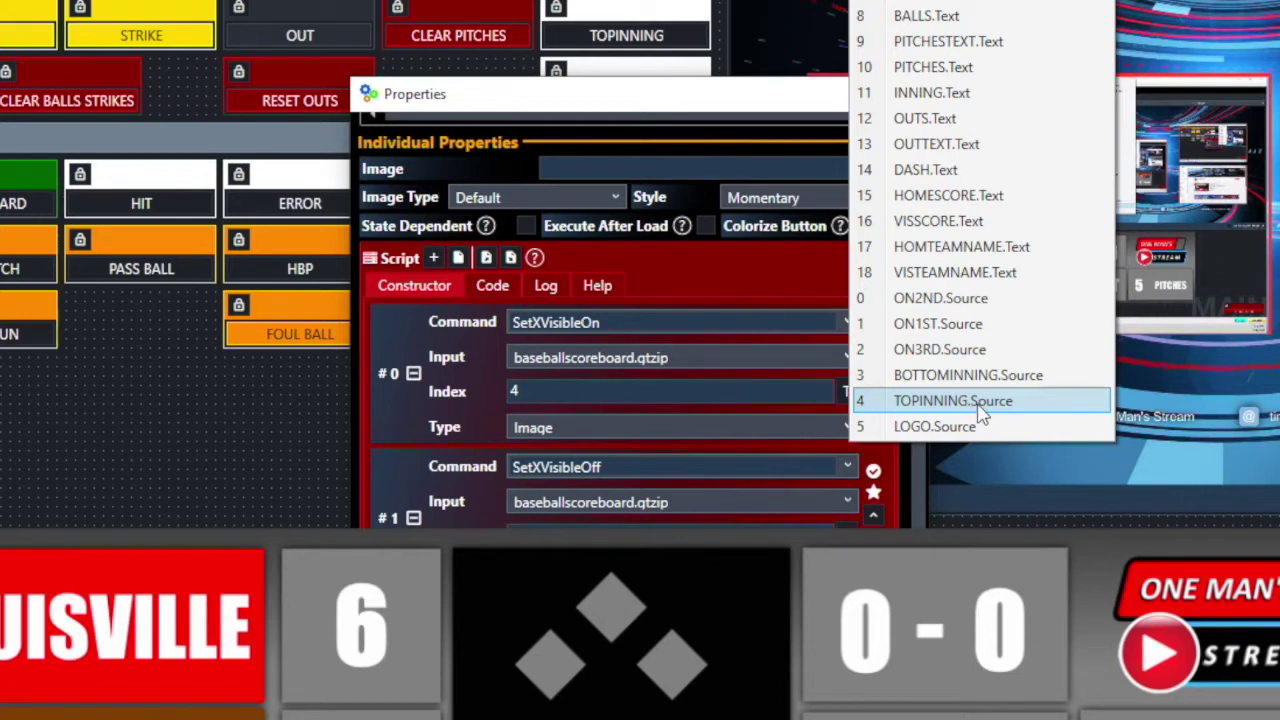
click(388, 467)
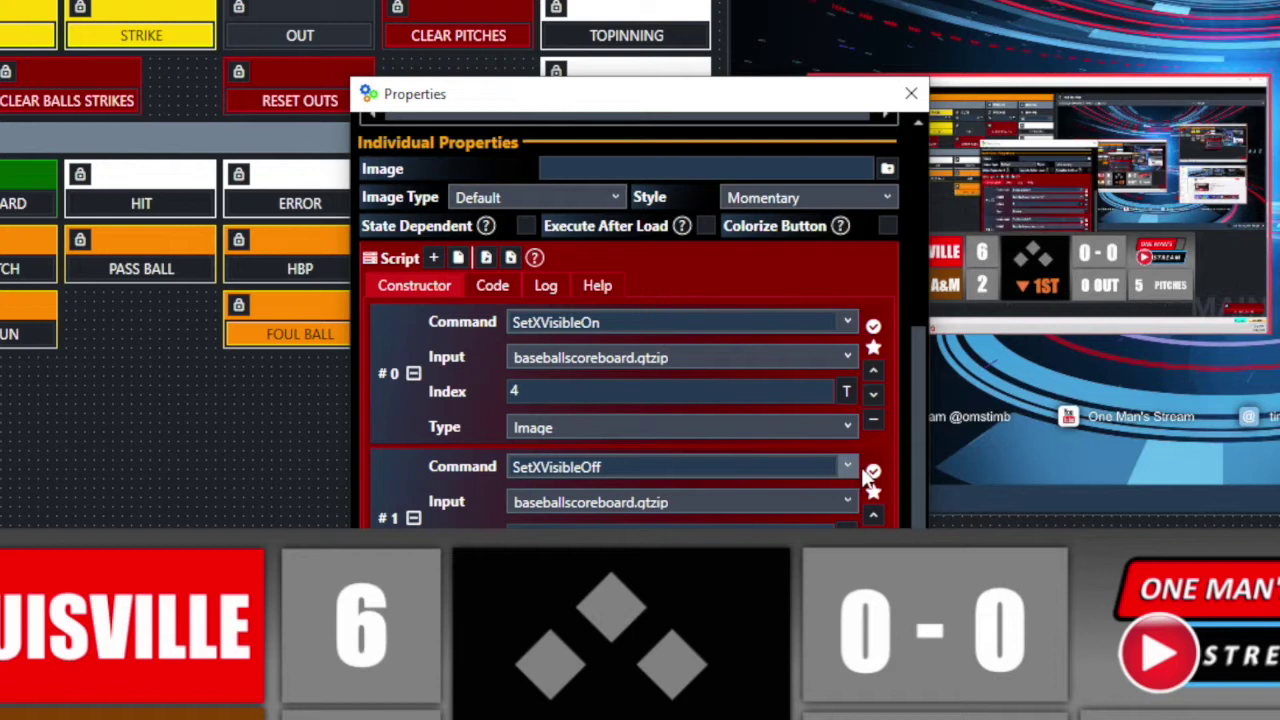
click(846, 391)
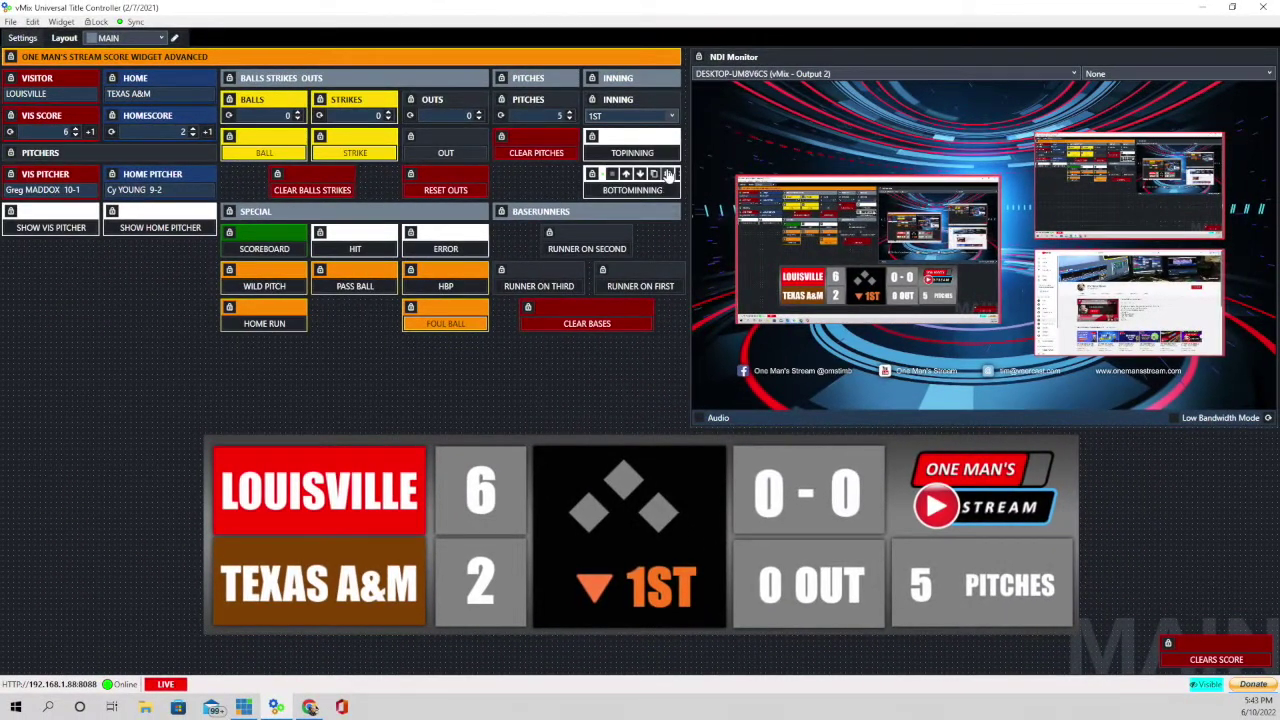
Examine the BOTTOMINNING button's script commands and run the button on the scoreboard
click(667, 174)
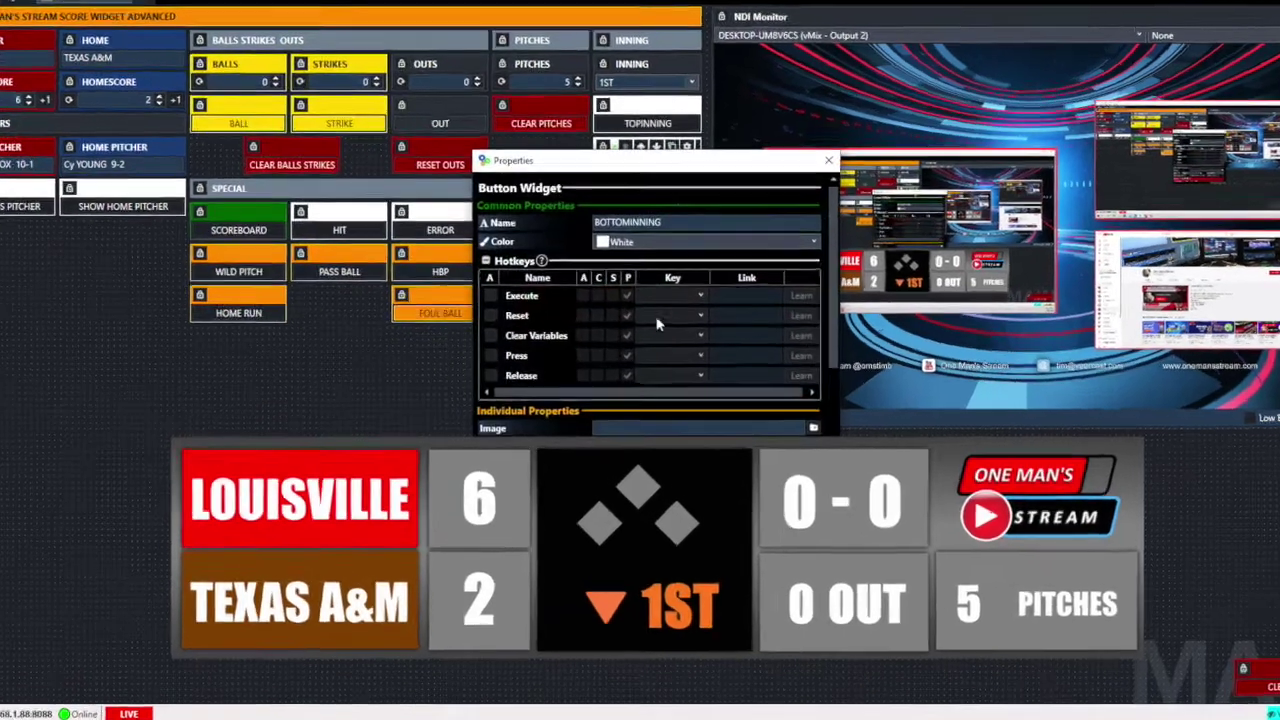
scroll(657, 322, down, 5)
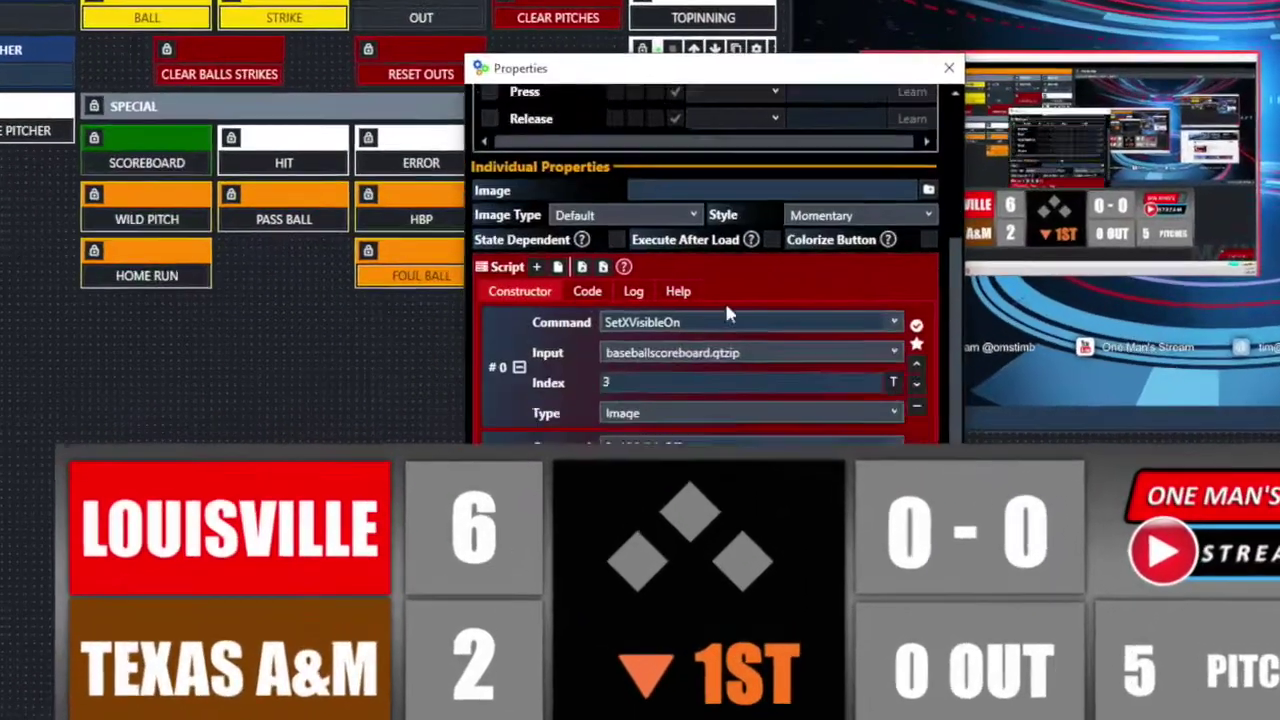
click(611, 344)
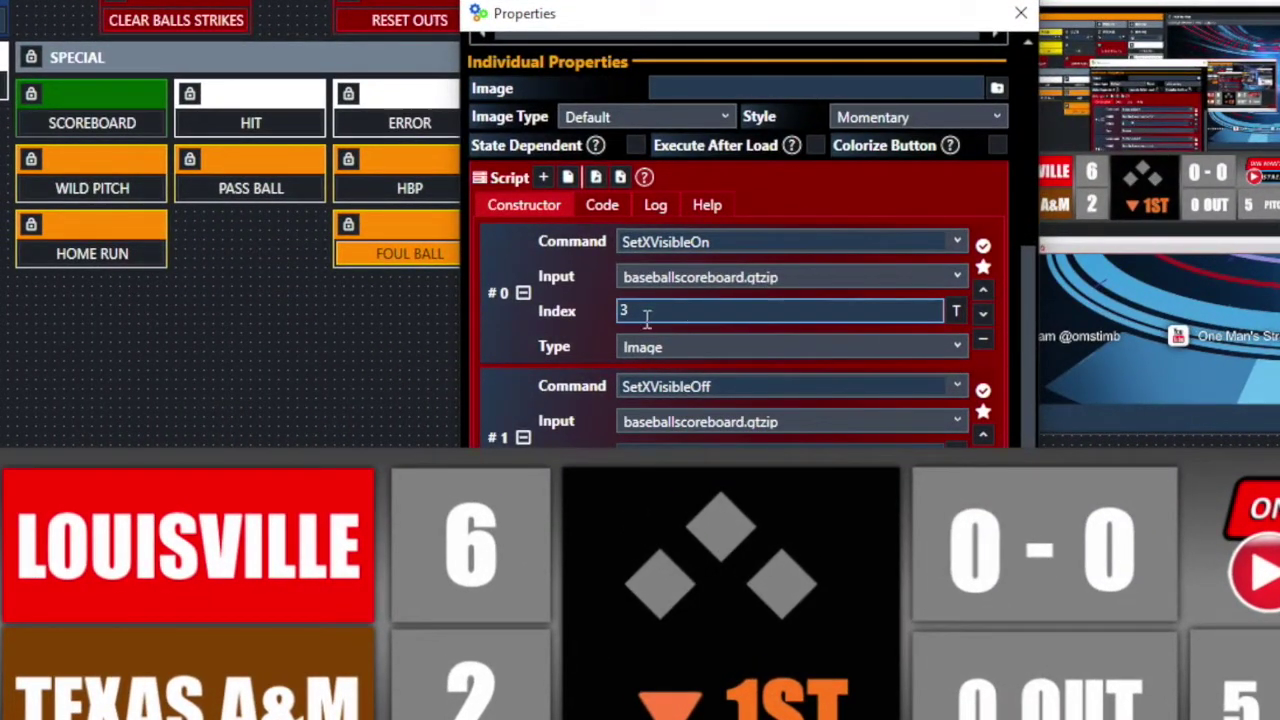
key(Return)
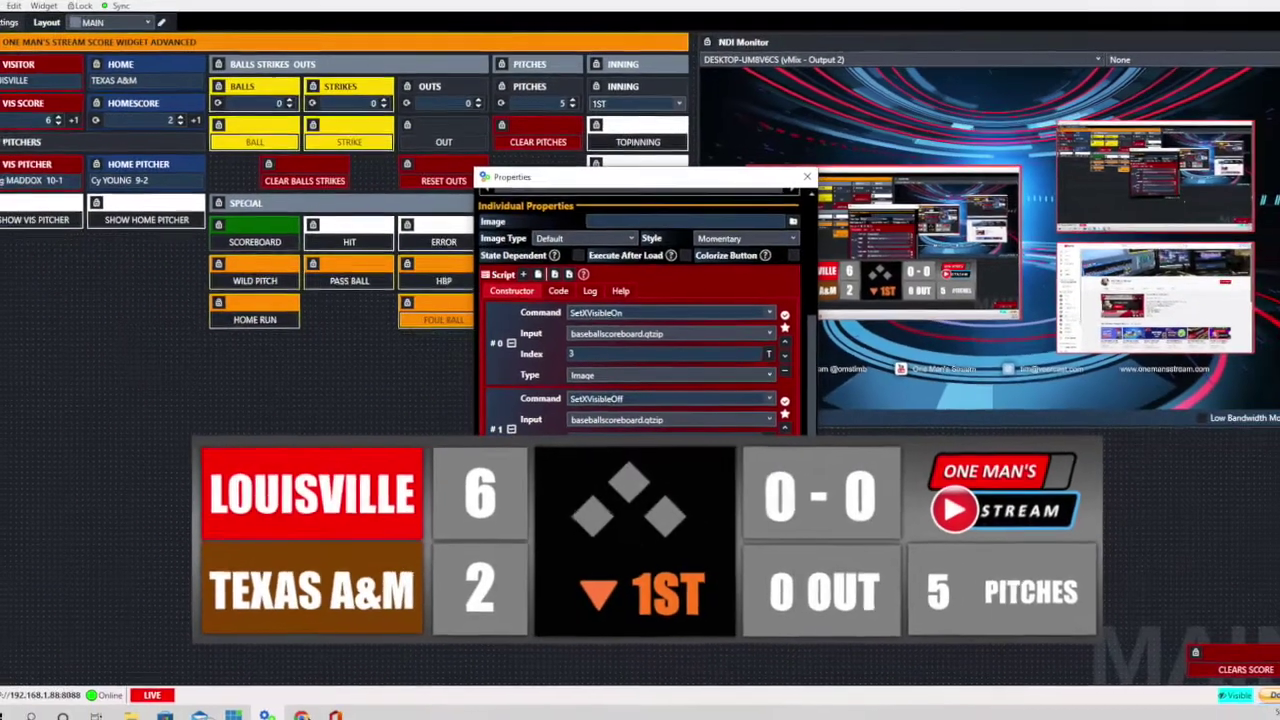
click(916, 93)
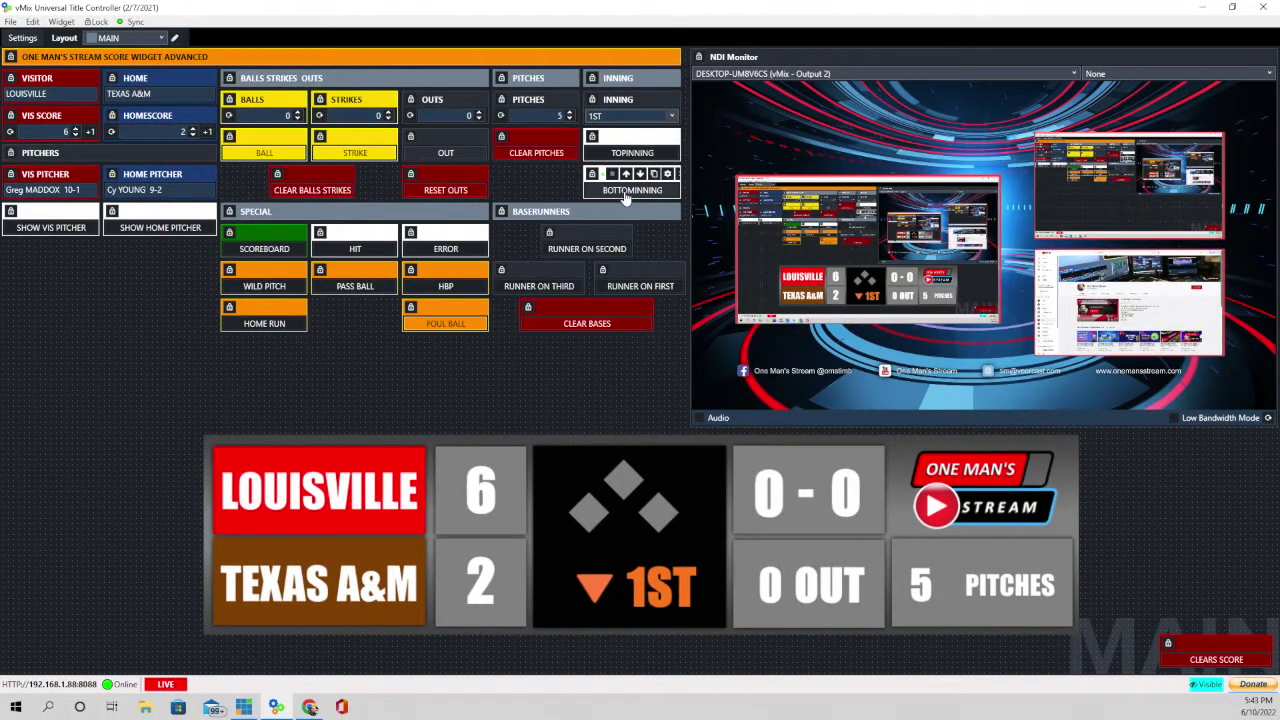
click(630, 190)
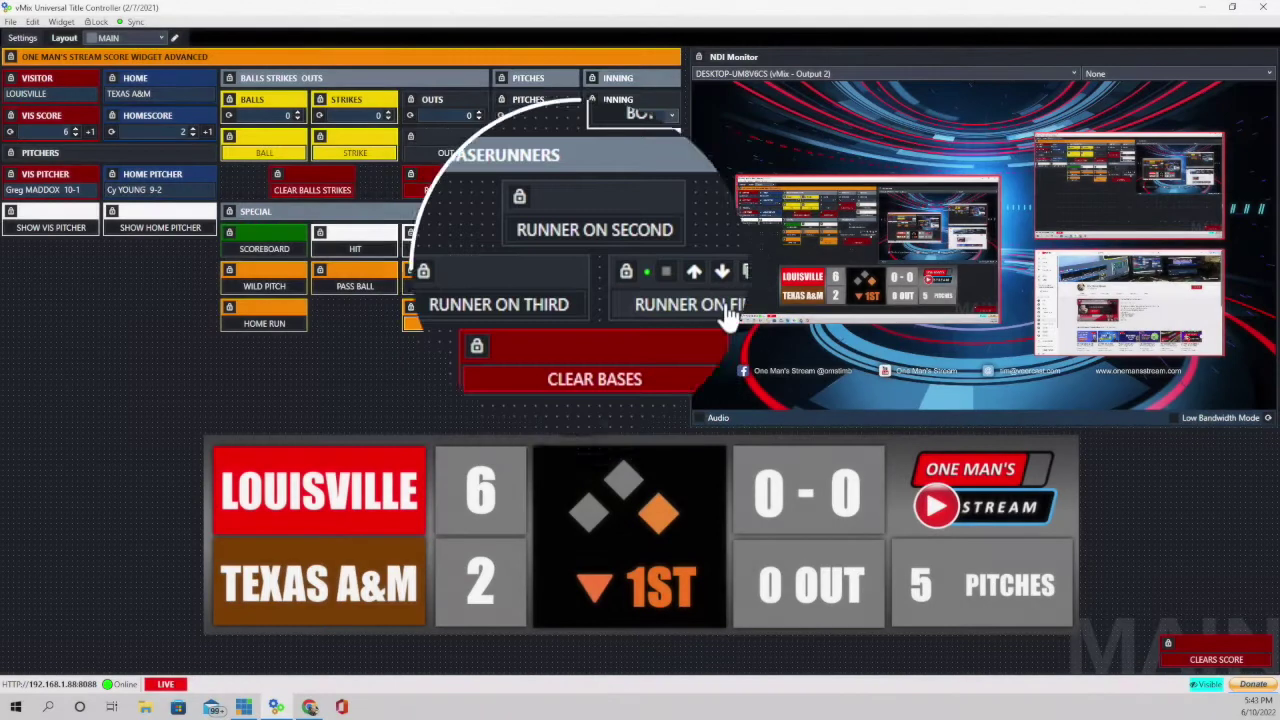
Put runners on first, second and third base on the scoreboard, and clear the bases
click(652, 289)
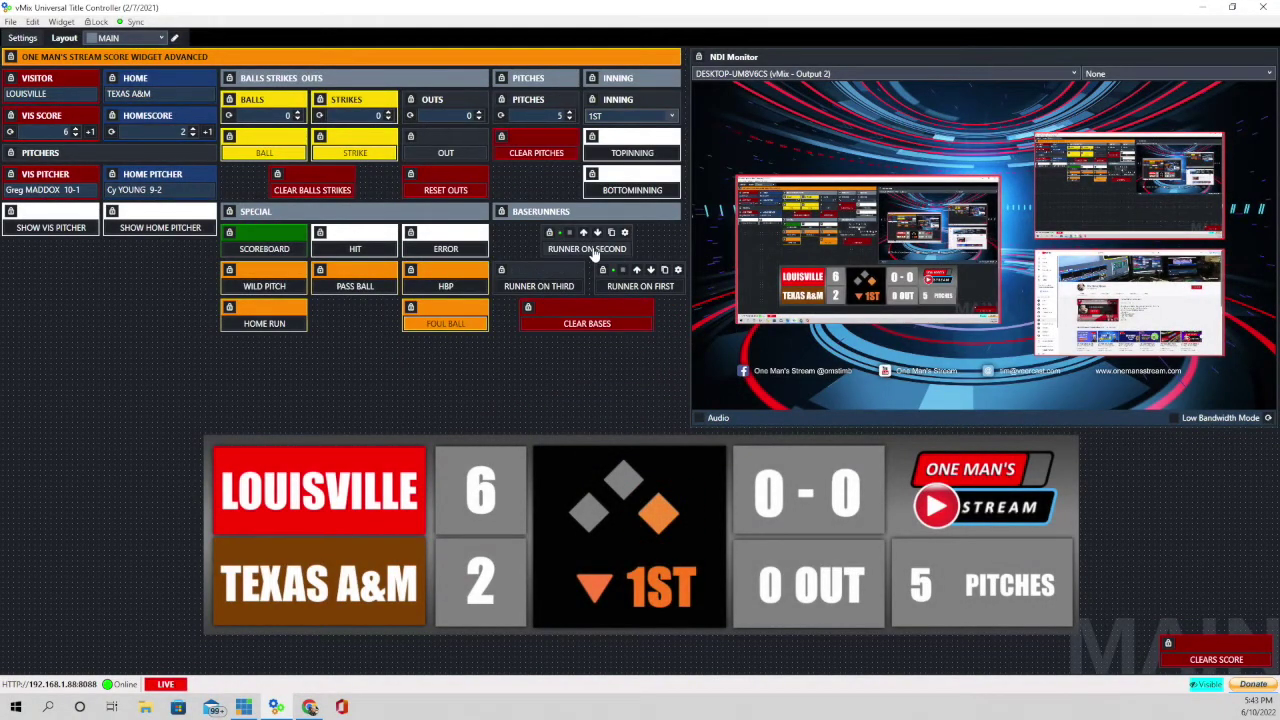
click(595, 255)
click(528, 292)
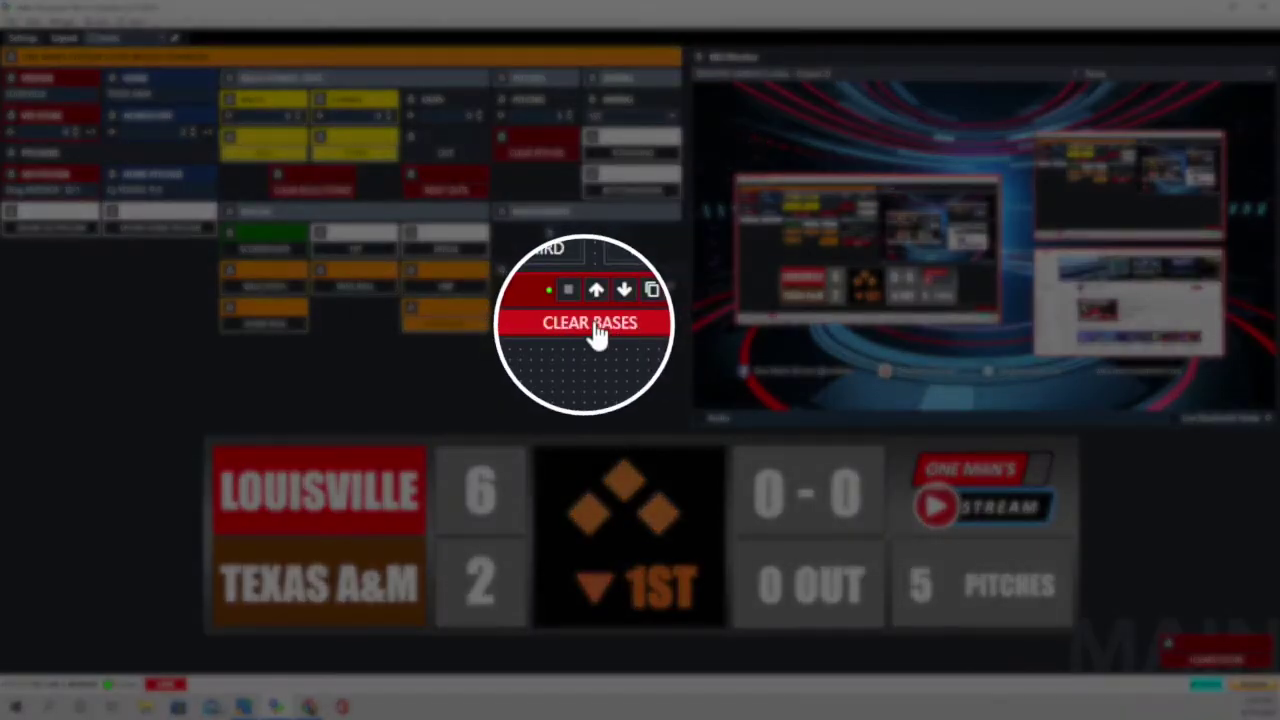
click(577, 324)
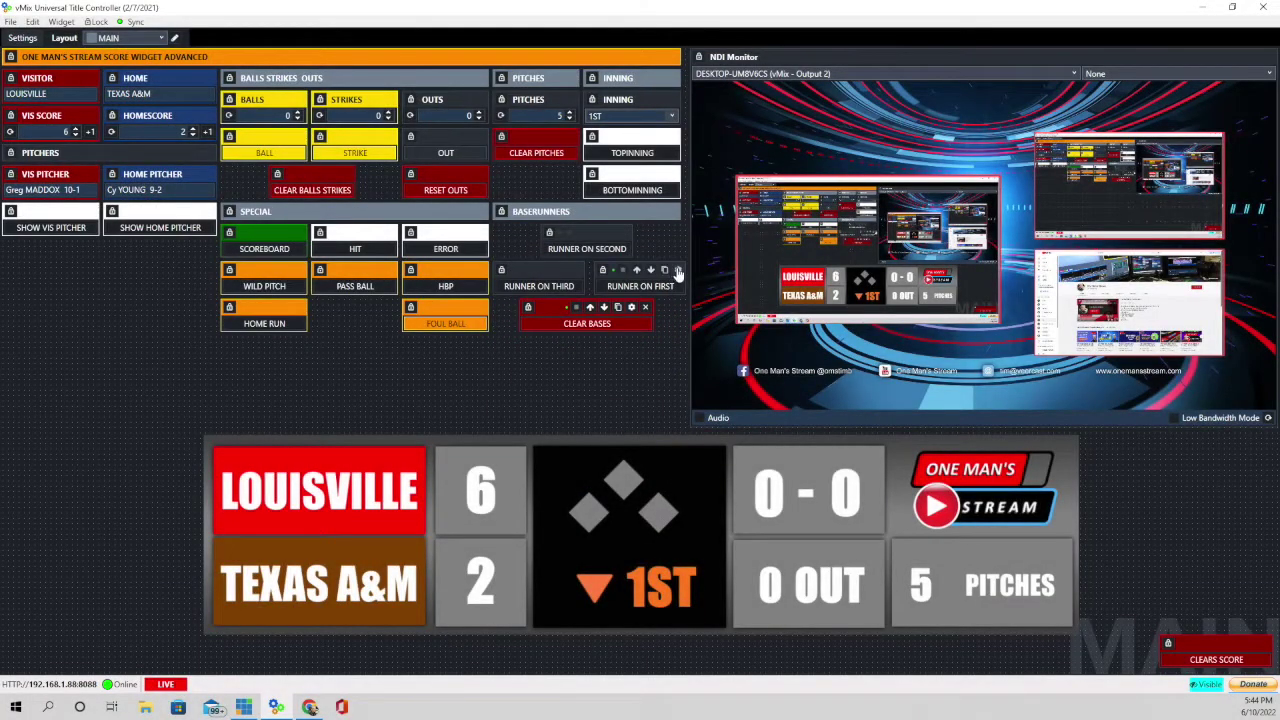
Examine the SetXVisible command and its input source in the RUNNER ON FIRST button's script
click(677, 270)
scroll(583, 343, down, 3)
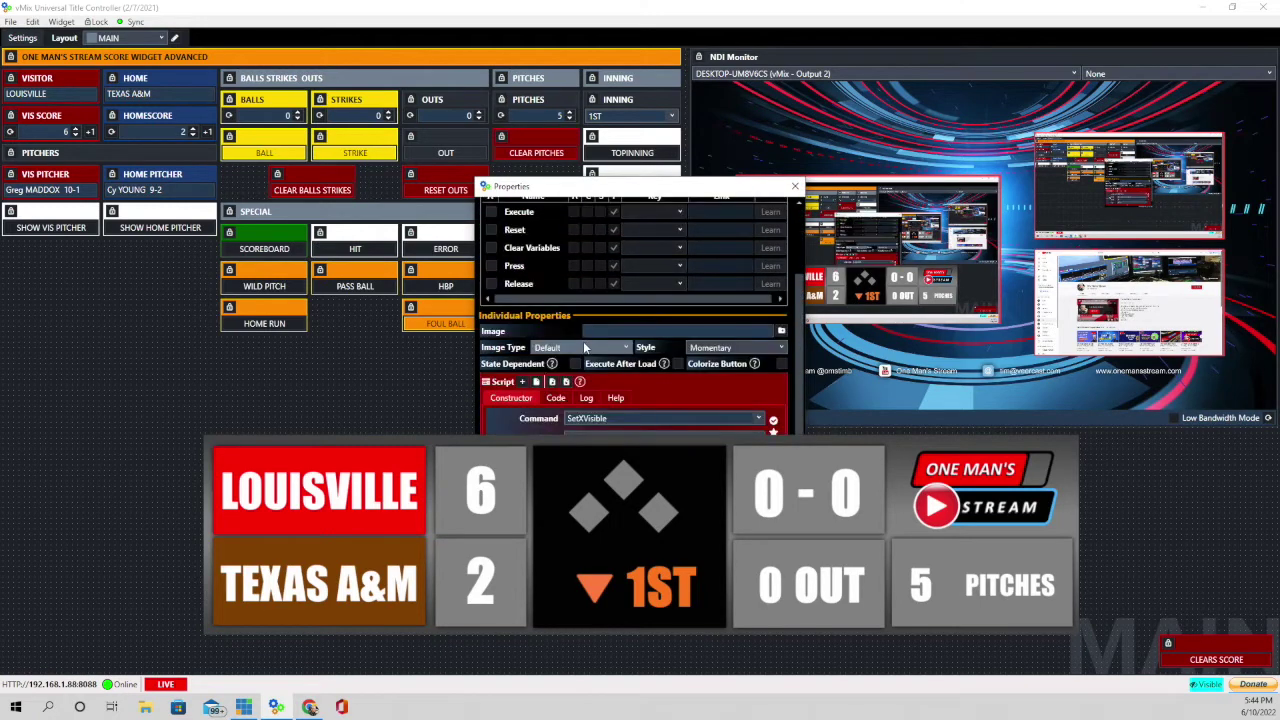
scroll(585, 347, down, 1)
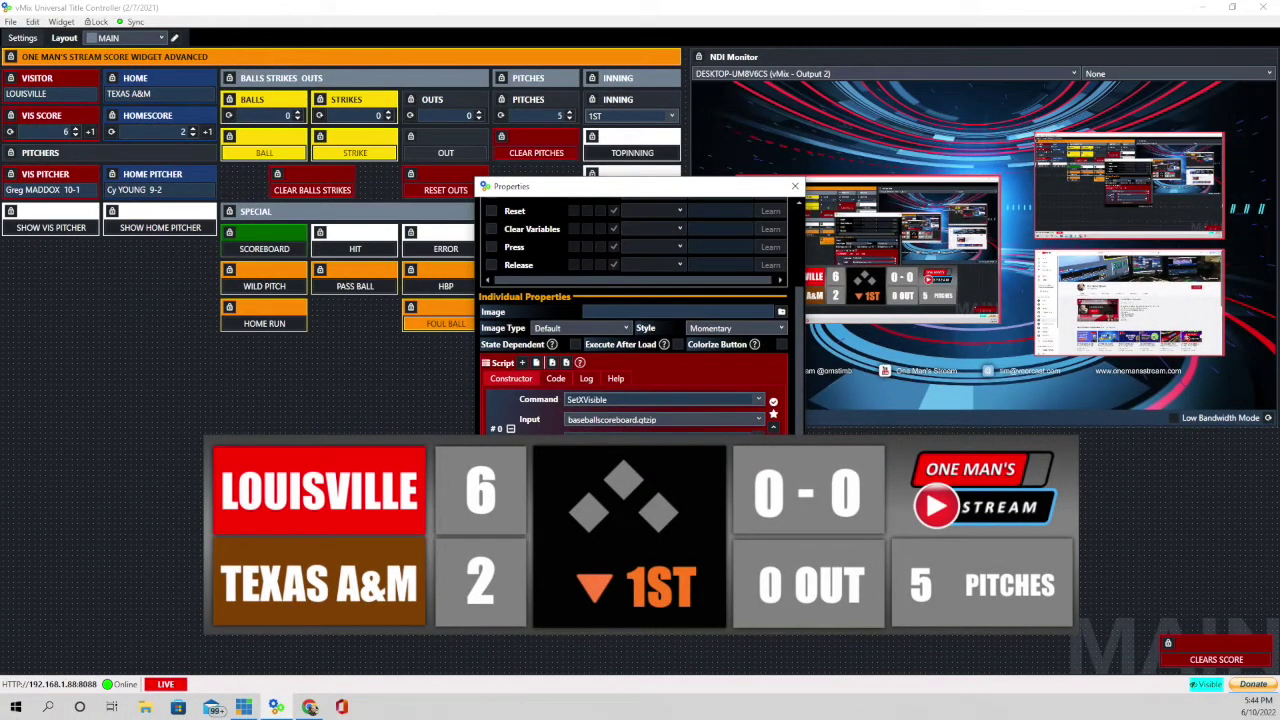
click(758, 419)
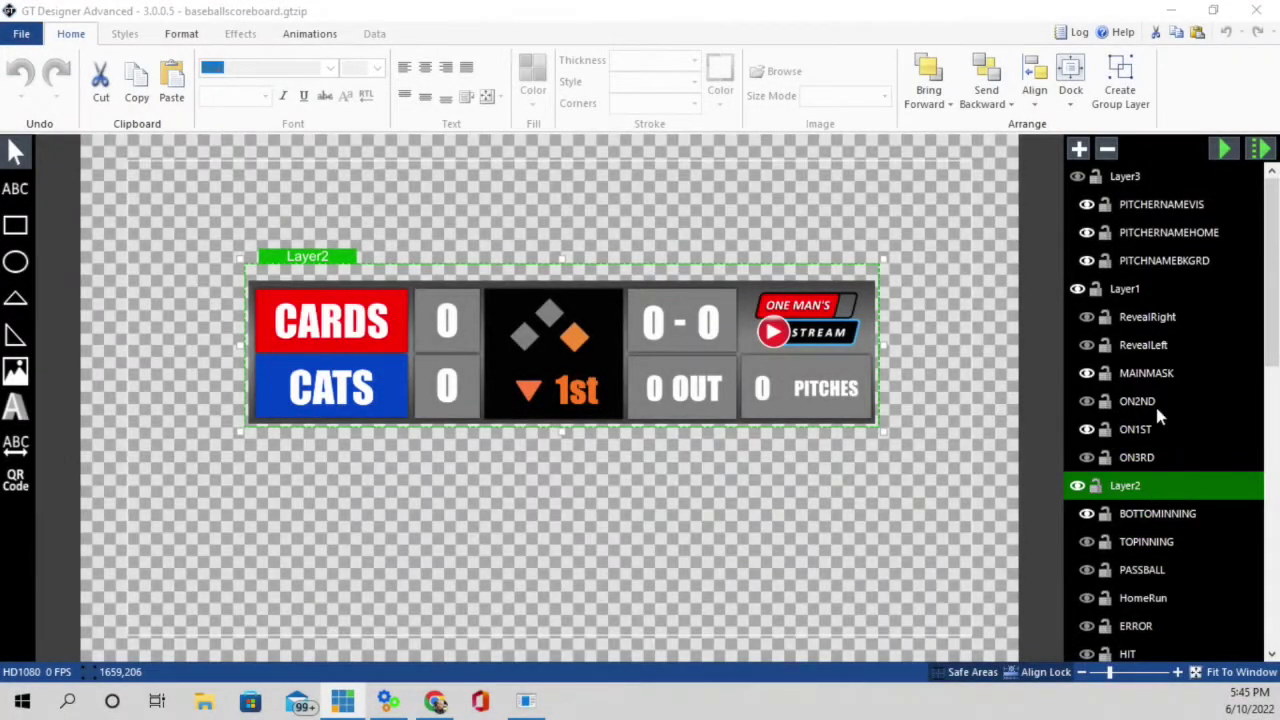
In GT Designer, toggle the ON2ND and ON1ST base images' visibility and back, and make the ON3RD image visible
click(1087, 401)
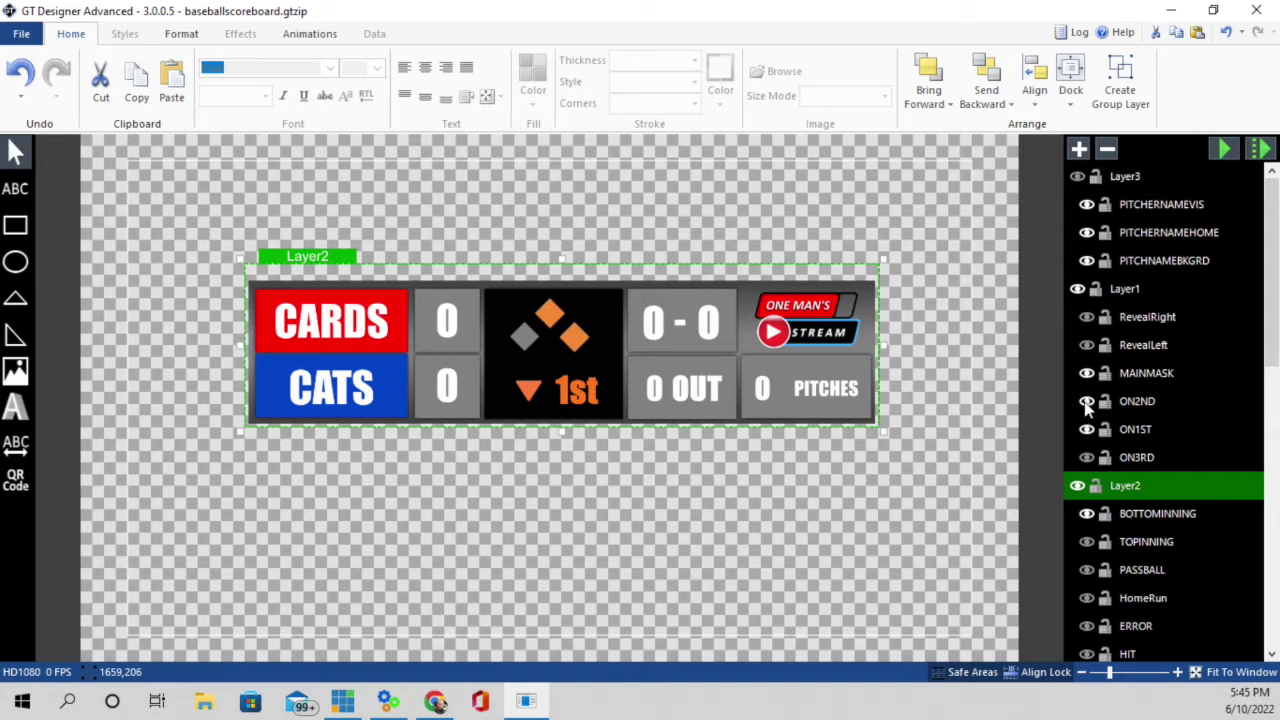
click(1087, 401)
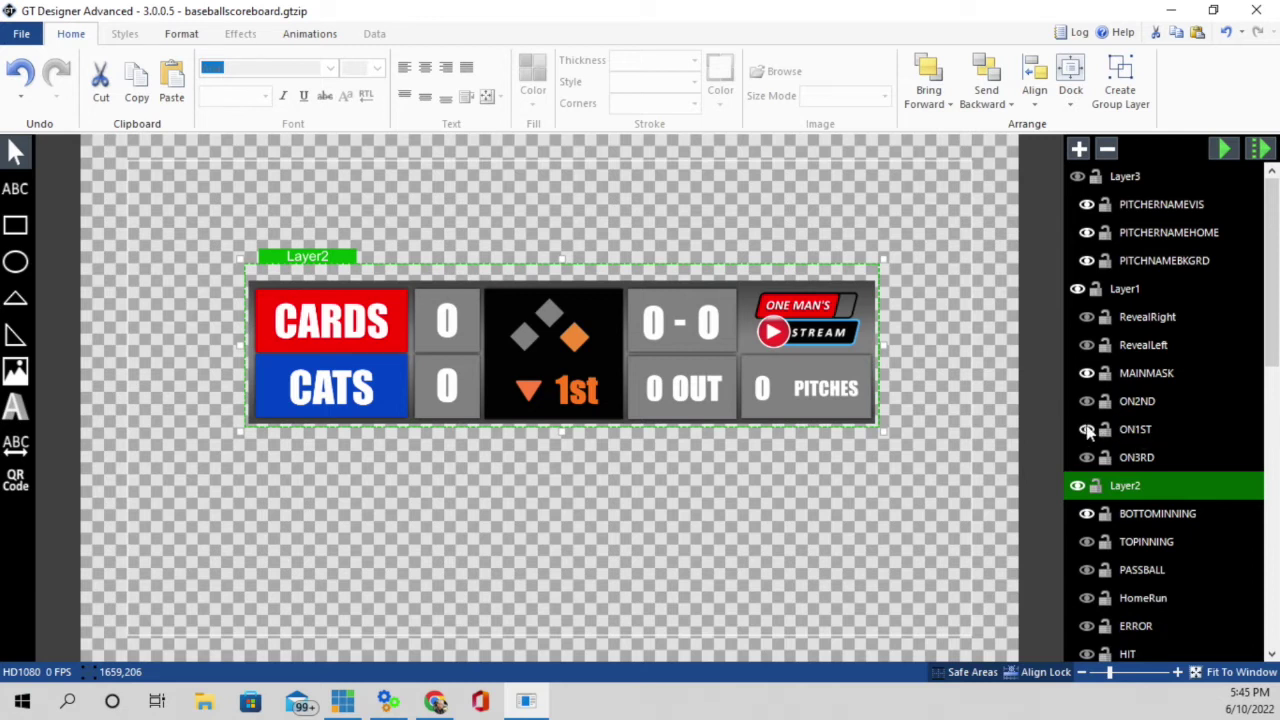
click(1087, 429)
click(1087, 429)
click(1086, 457)
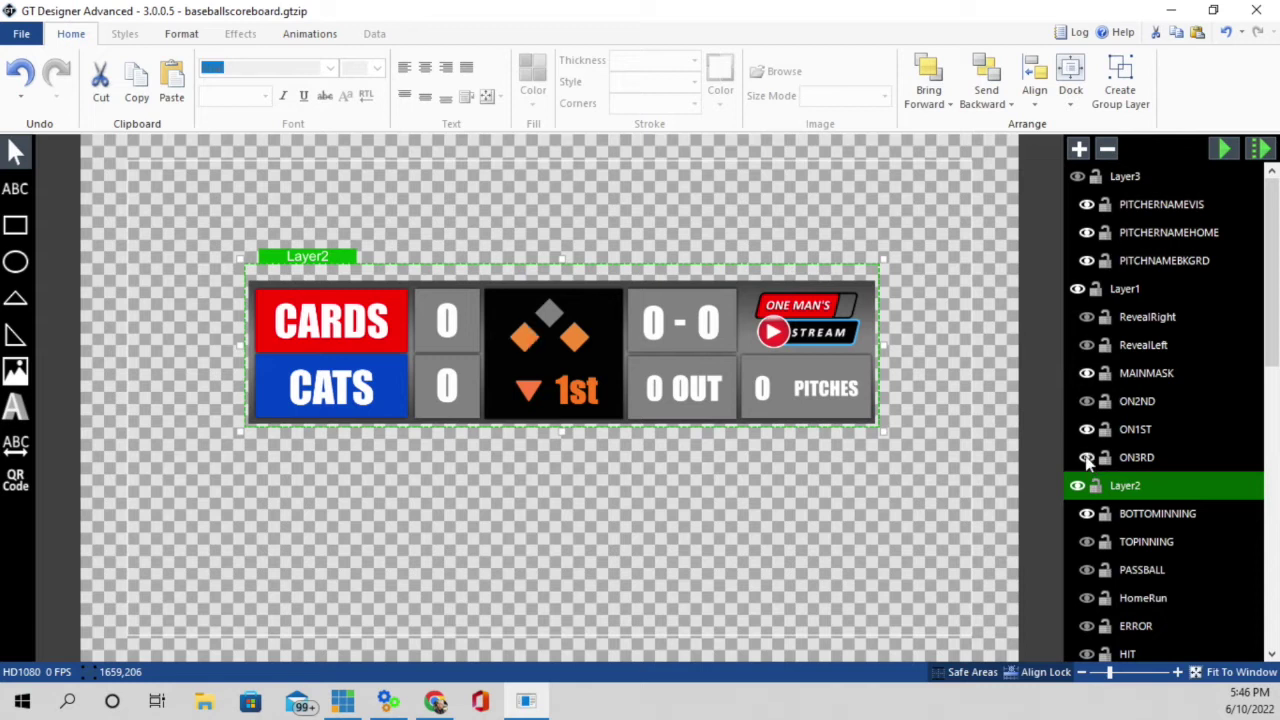
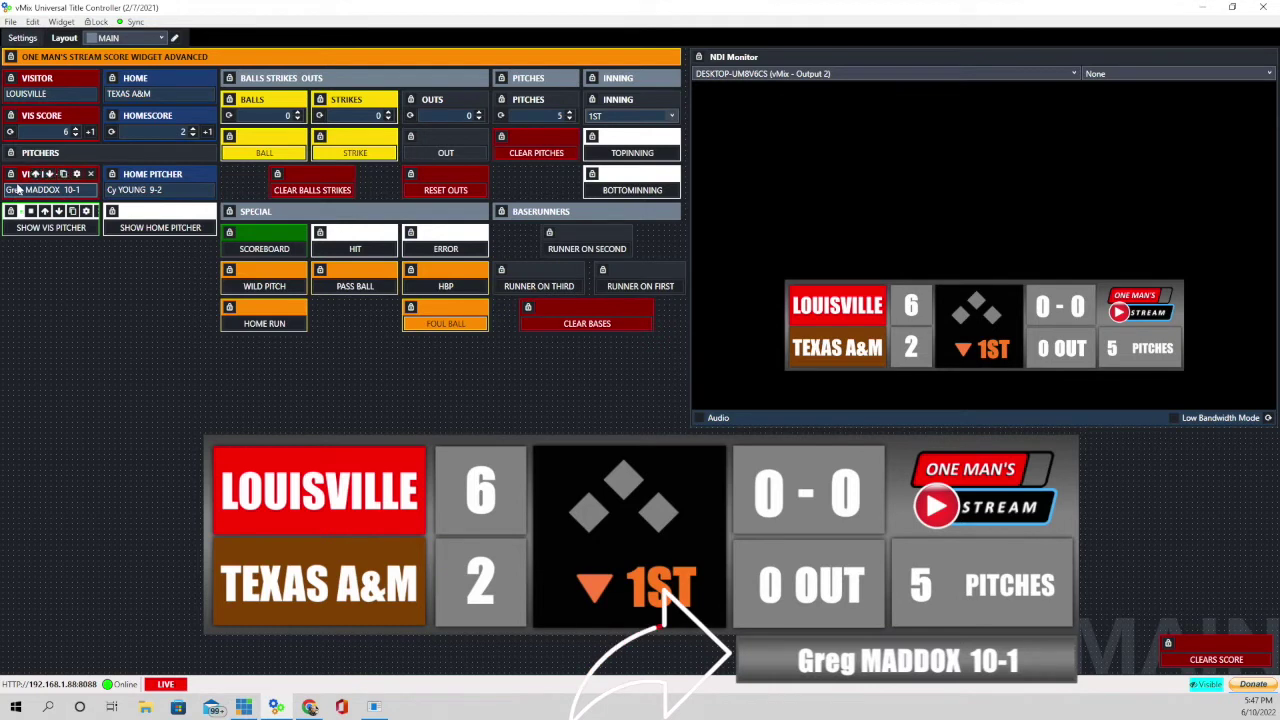
Change the visiting pitcher's record to 15-1 and display the visiting pitcher title
click(86, 190)
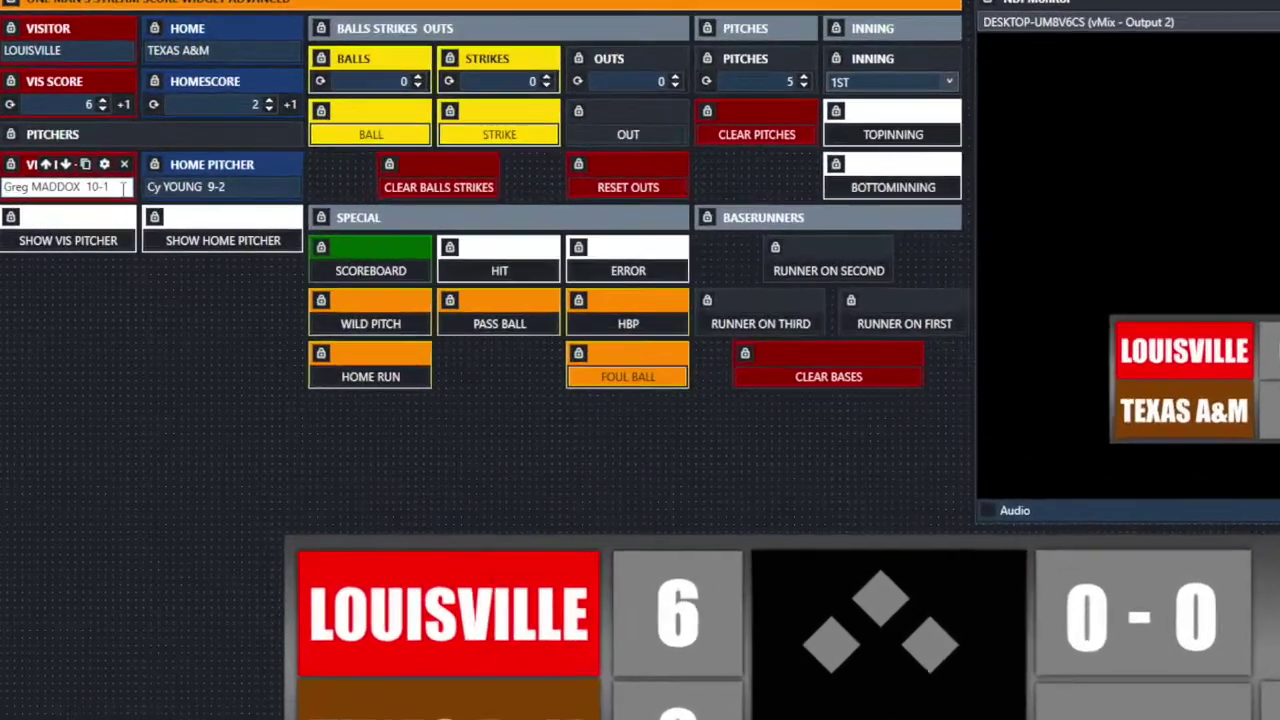
key(BackSpace)
key(BackSpace)
key(BackSpace)
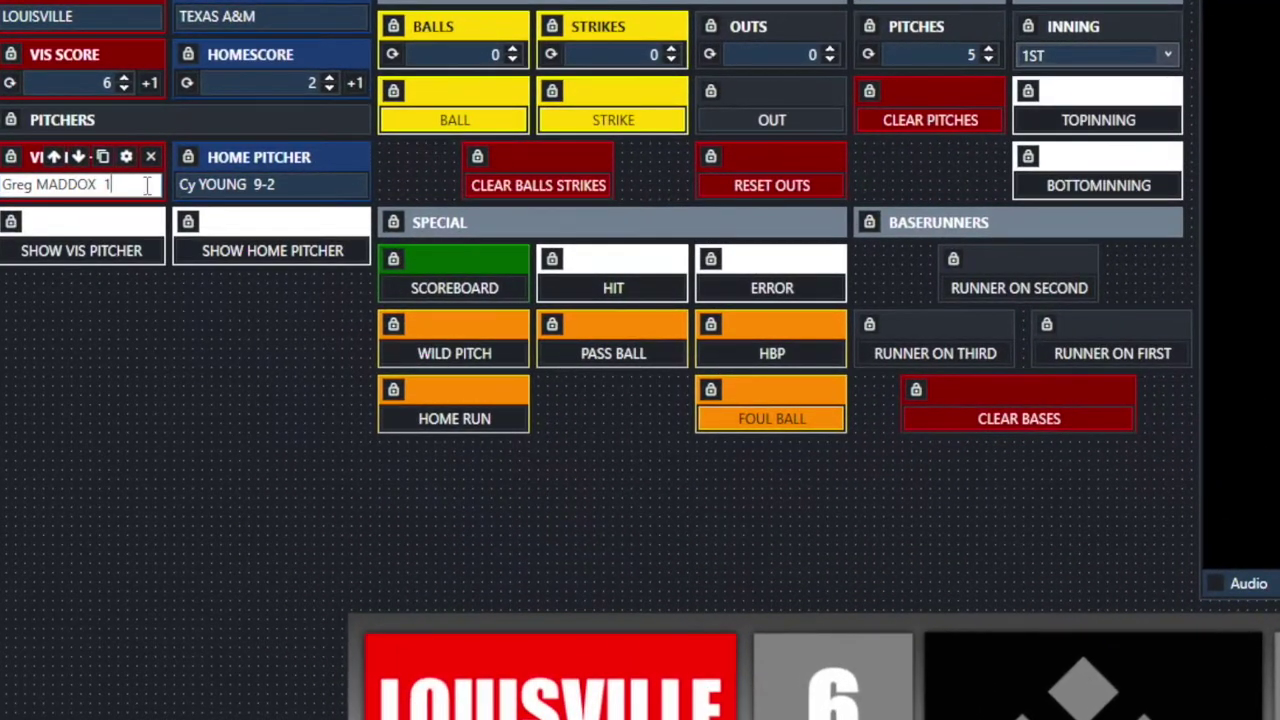
text(5-)
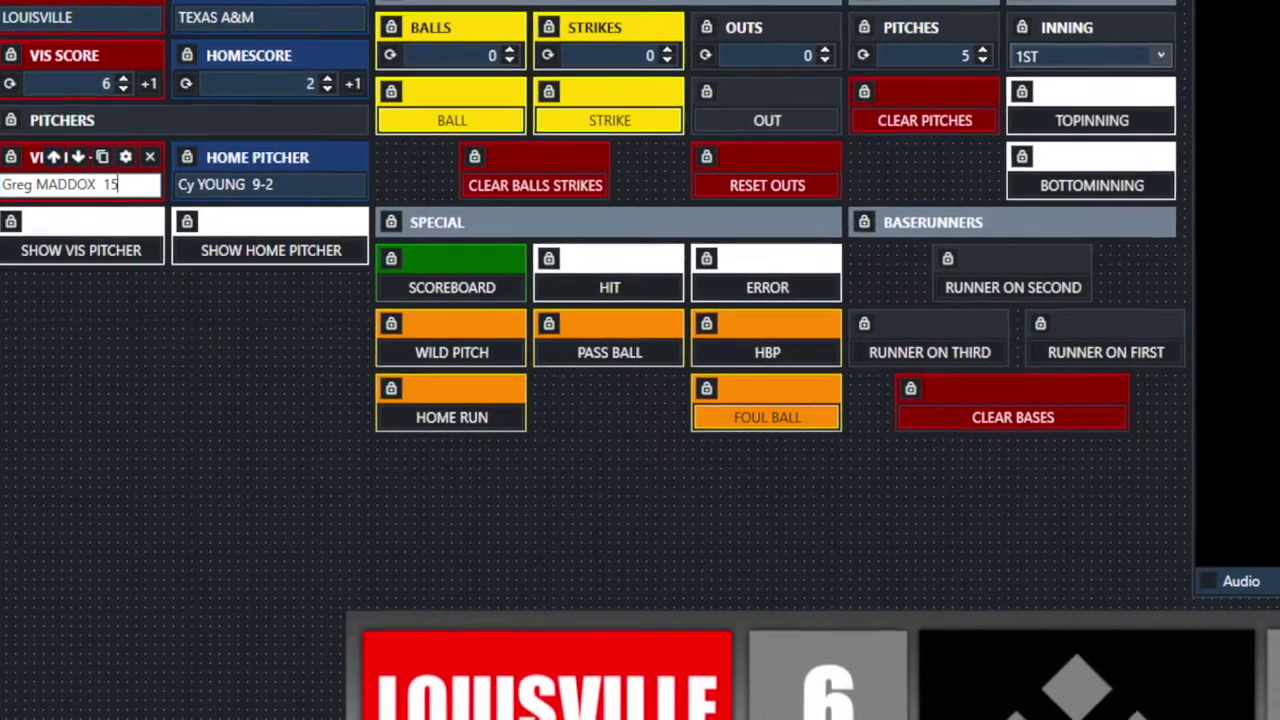
text(1)
click(70, 228)
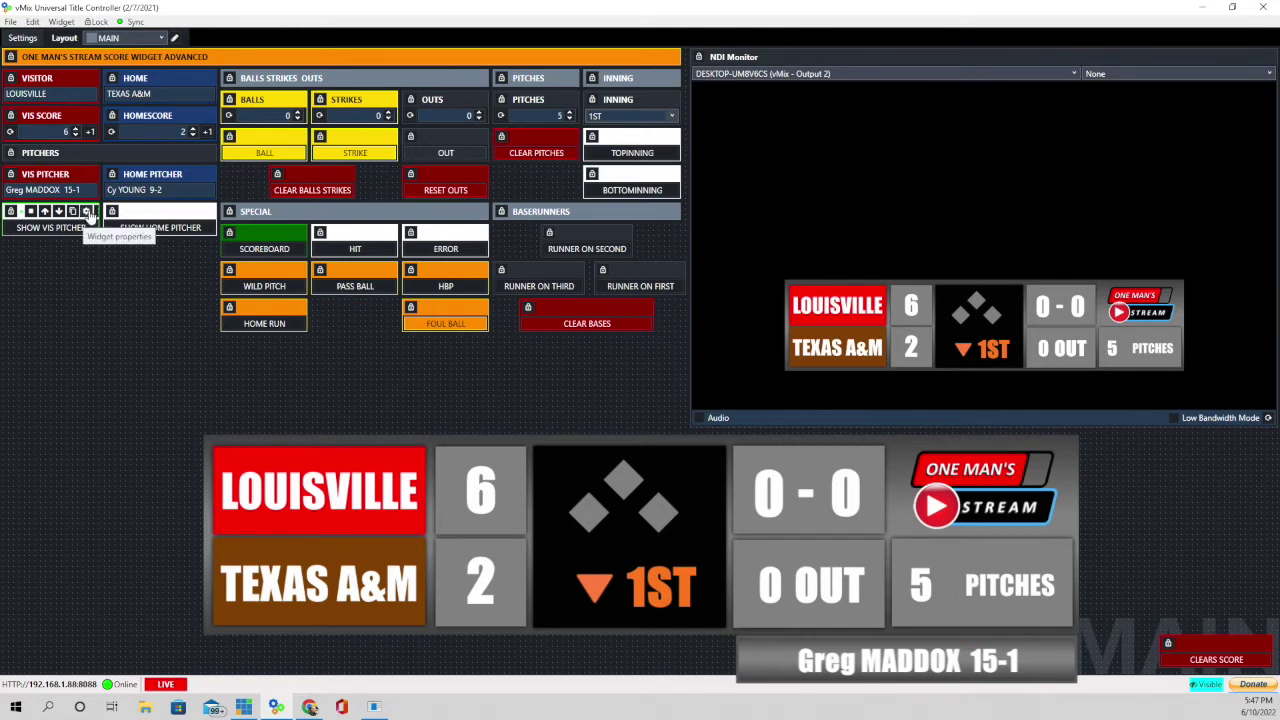
Examine the SHOW VIS PITCHER button's text visibility commands and the title sources available for their index values
click(88, 213)
scroll(637, 343, down, 3)
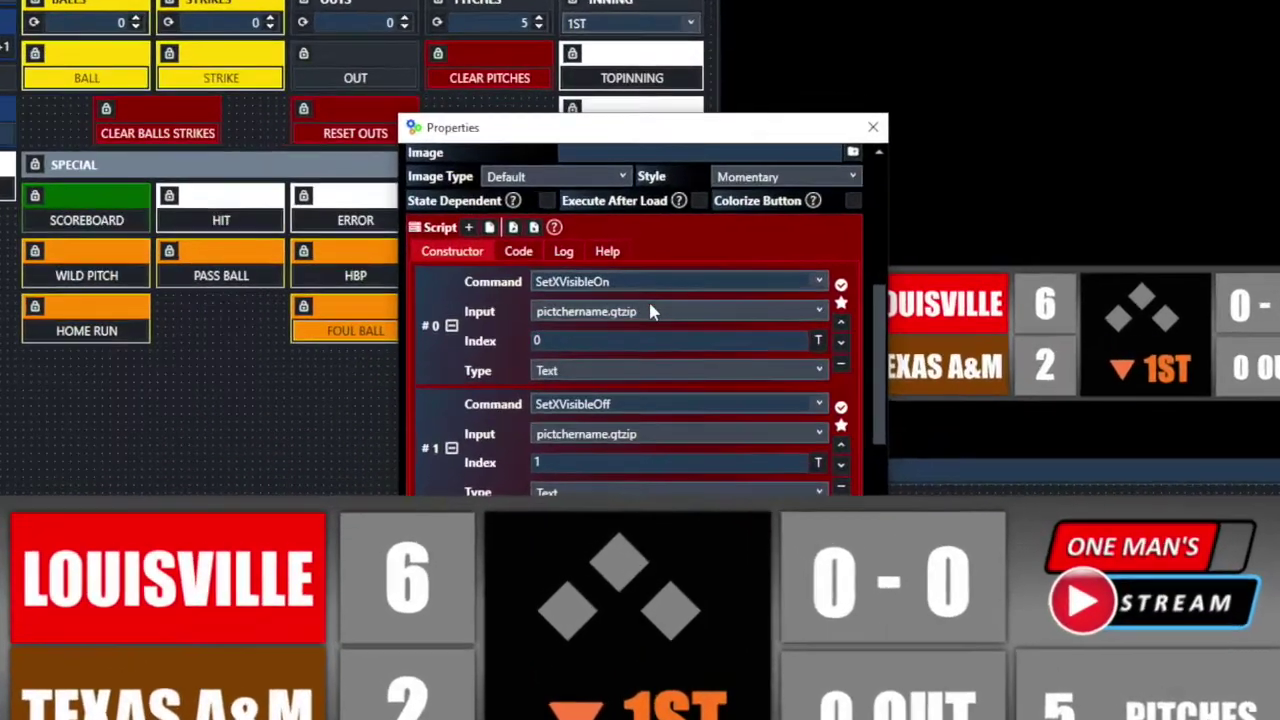
scroll(654, 316, up, 3)
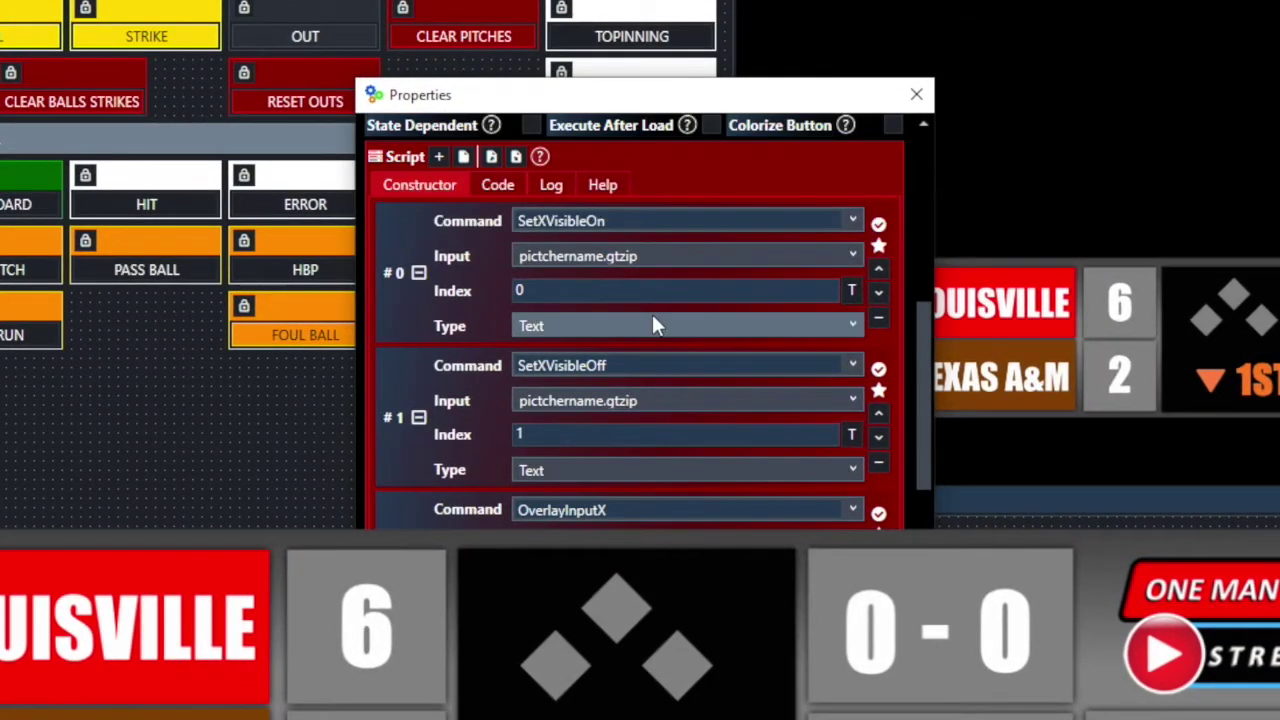
click(852, 292)
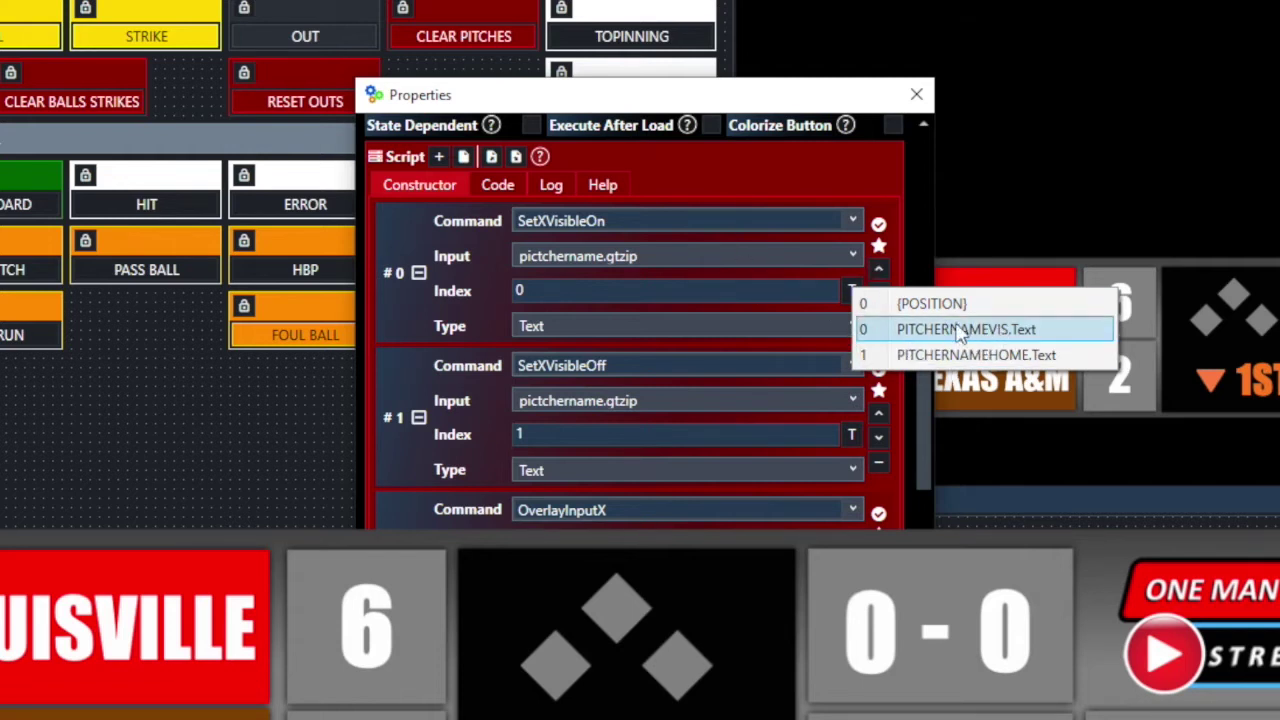
click(1156, 113)
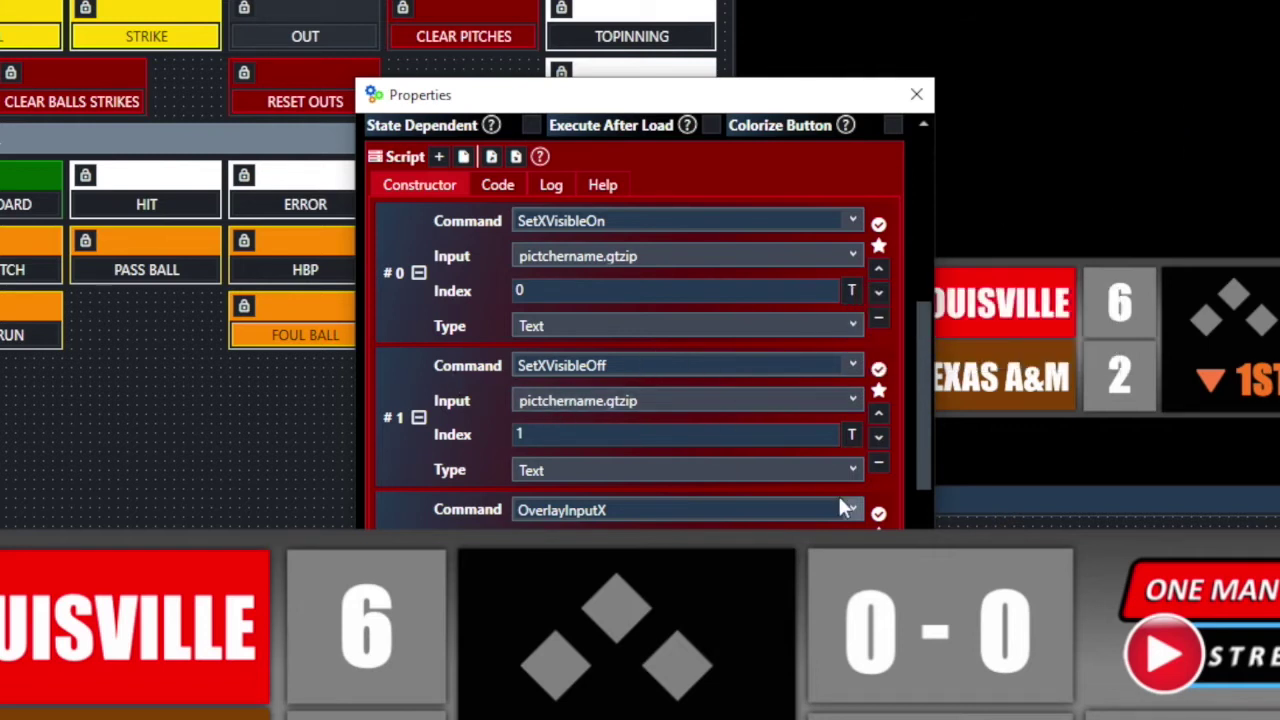
click(851, 434)
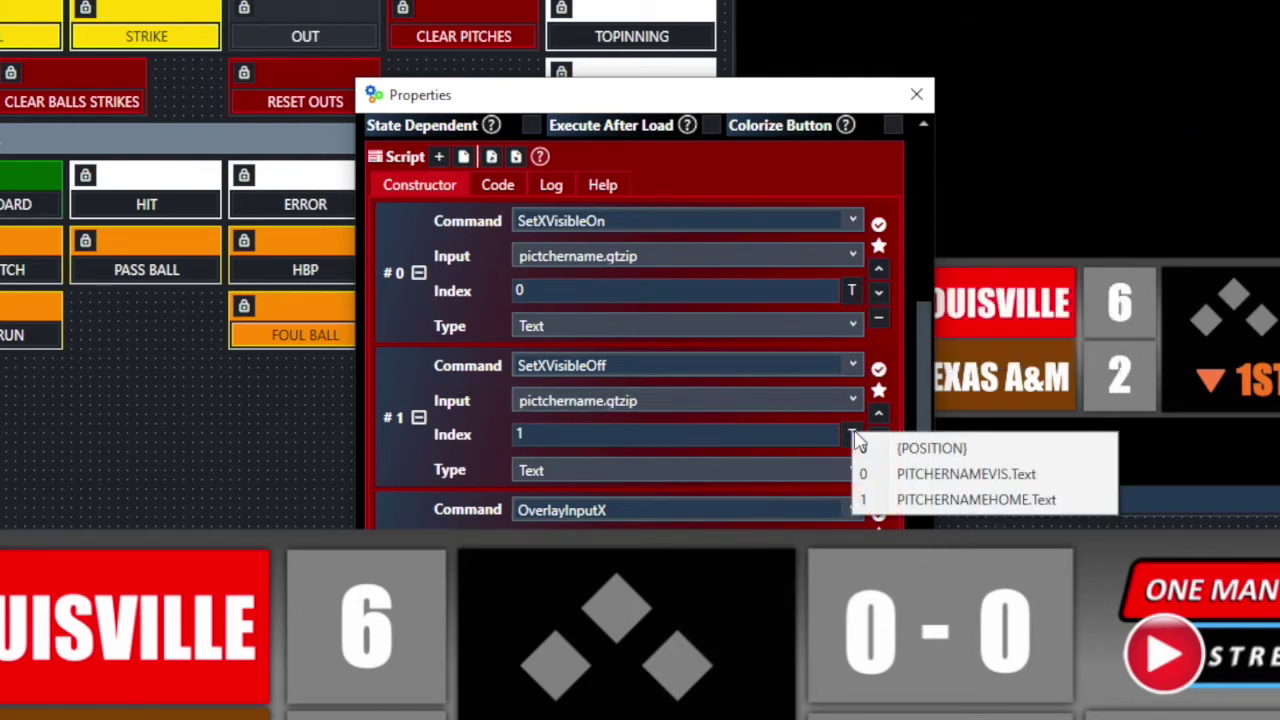
click(975, 500)
click(597, 368)
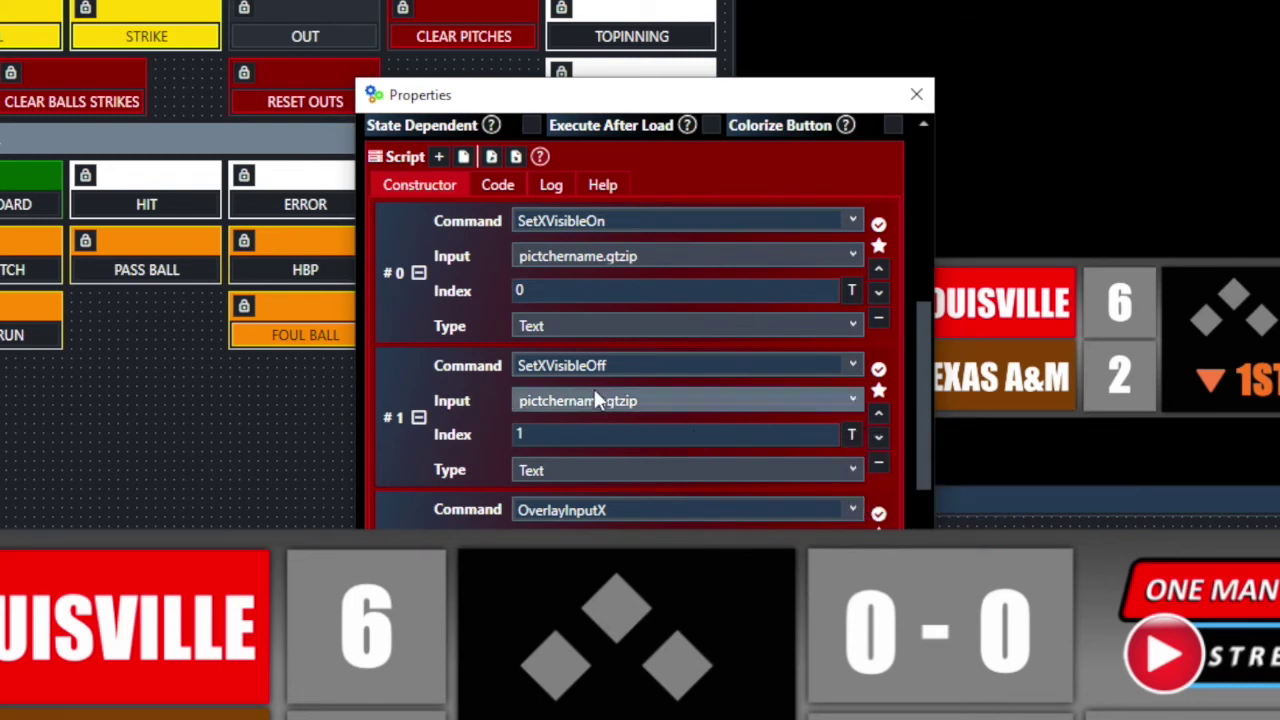
Examine the overlay and timer commands in the rest of the SHOW VIS PITCHER script, and close its properties
scroll(594, 400, down, 2)
scroll(607, 394, down, 2)
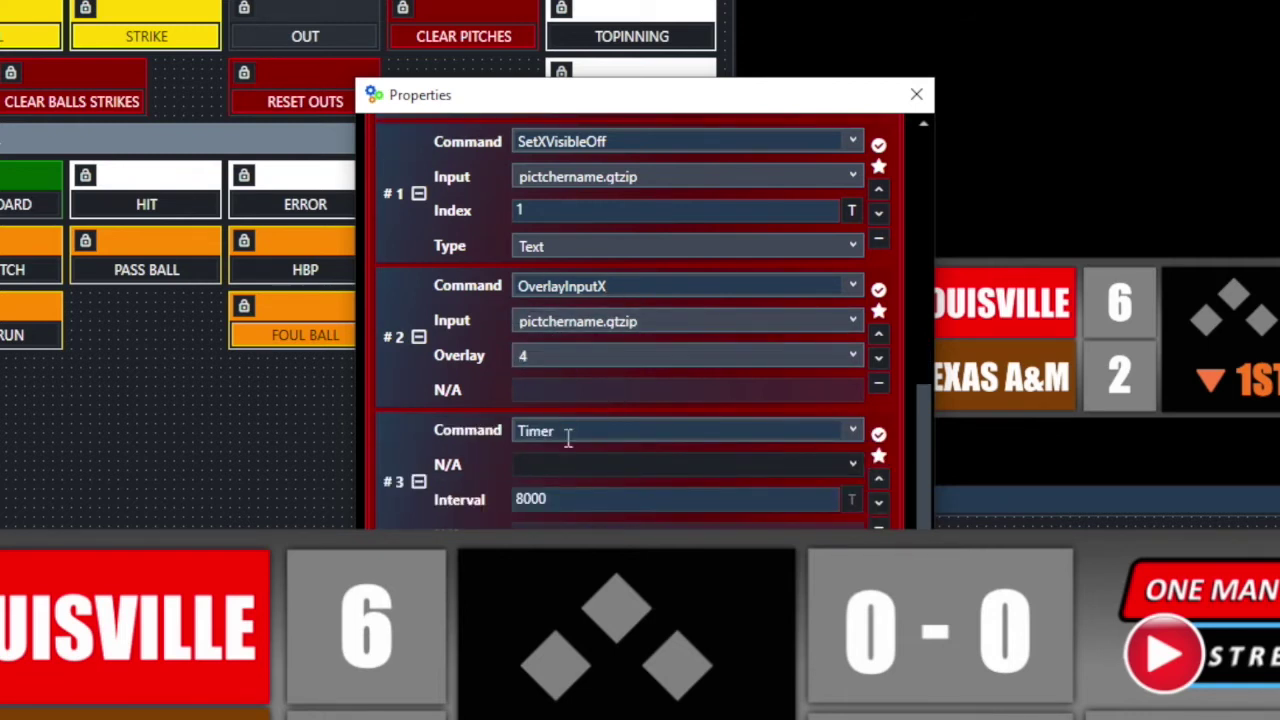
scroll(571, 497, down, 2)
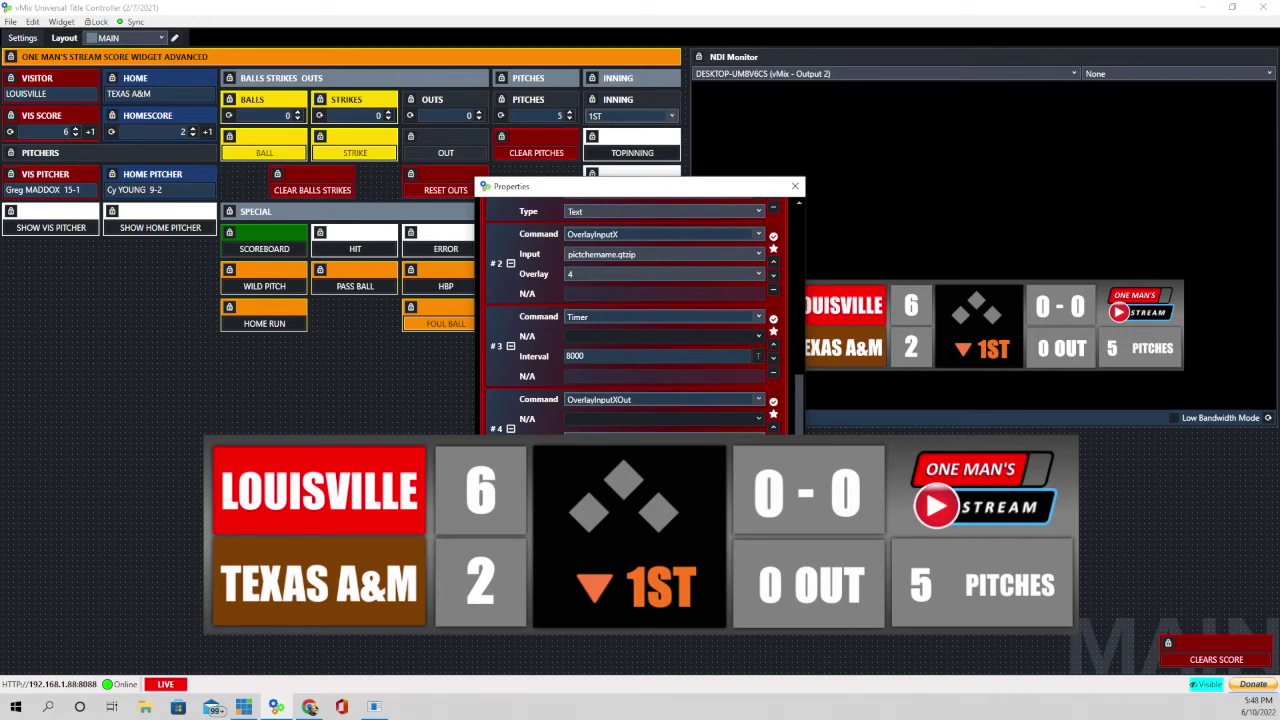
key(Escape)
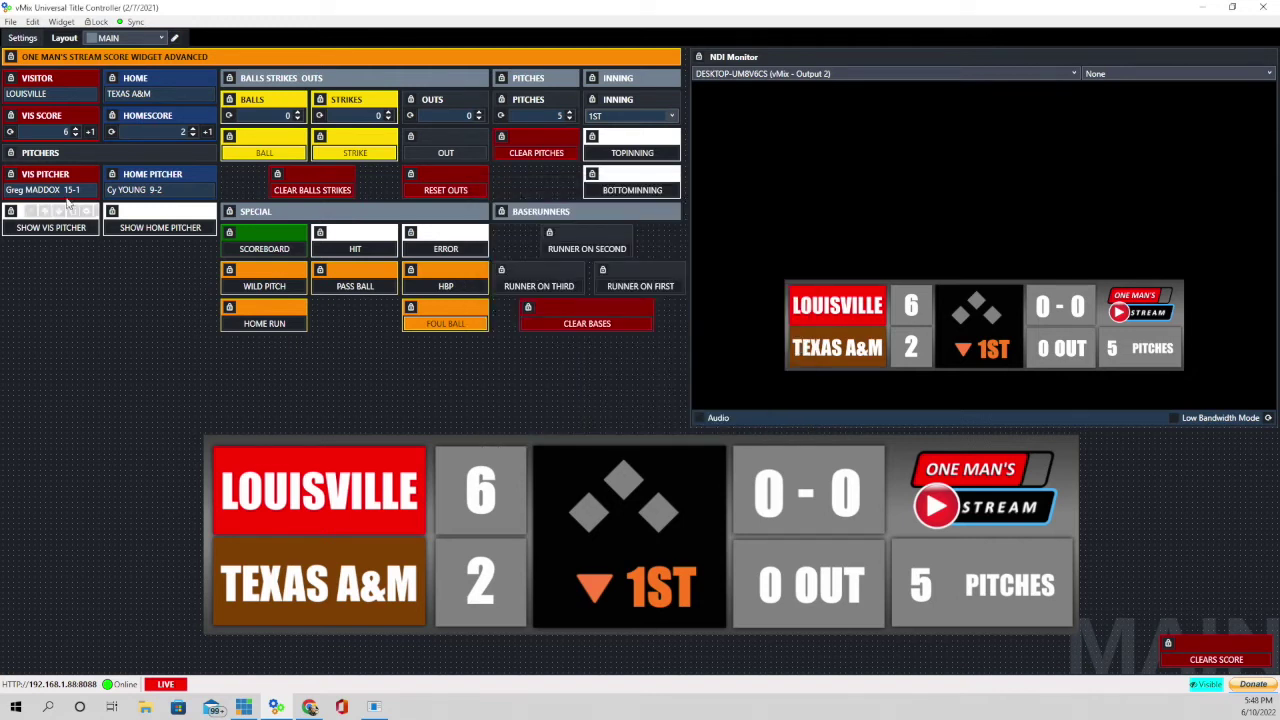
Display the home pitcher title, and check the overlay command in the SCOREBOARD button's properties
click(165, 230)
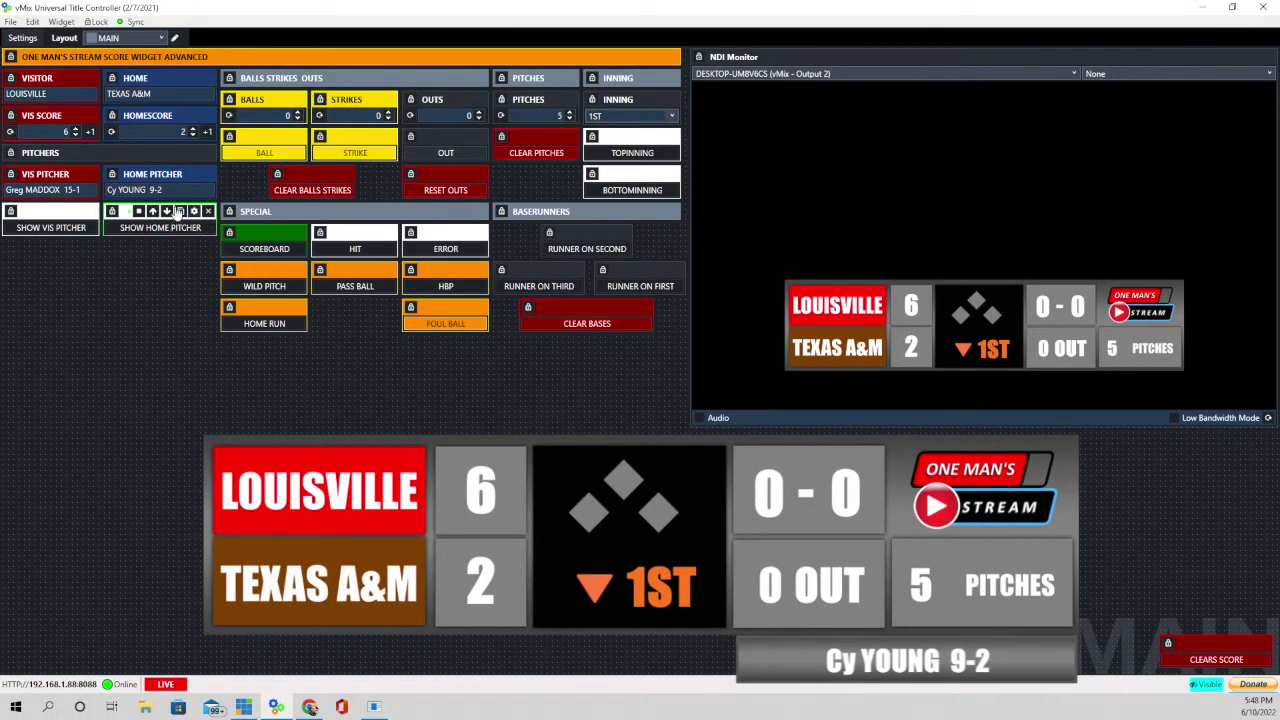
click(157, 228)
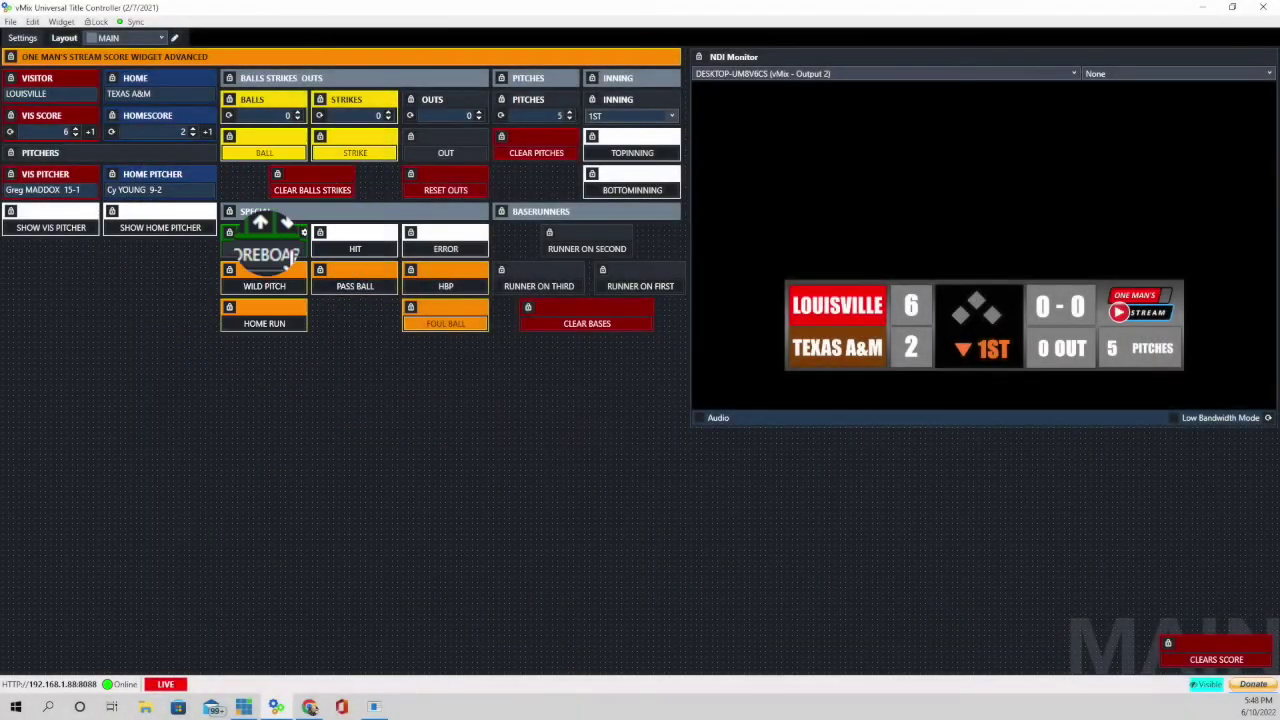
click(304, 232)
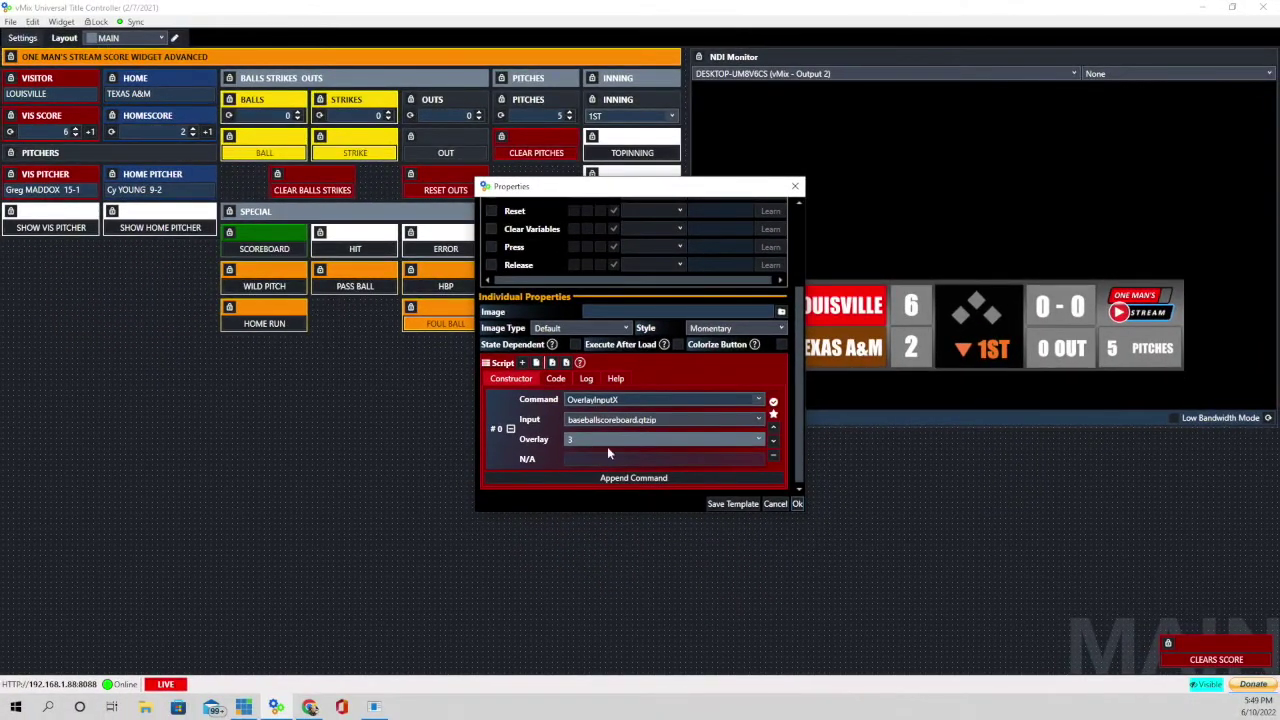
key(Return)
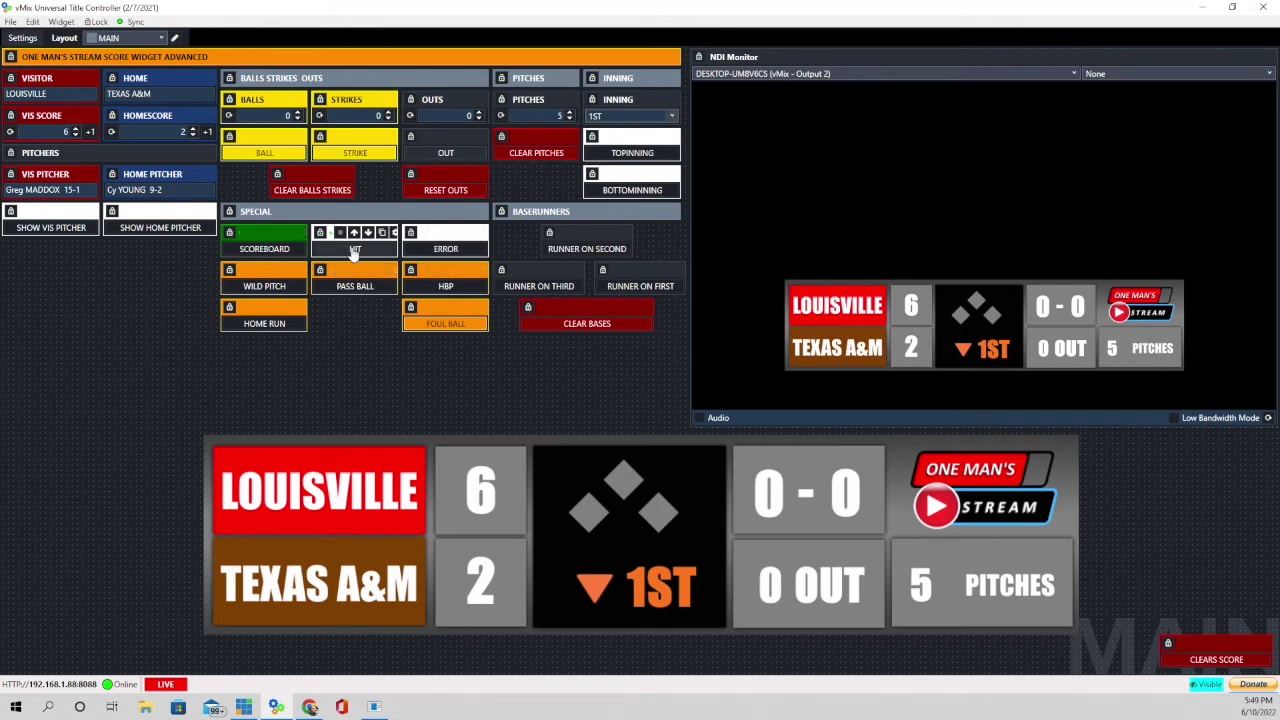
Show the HIT graphic and the ERROR graphic on the scoreboard
click(354, 250)
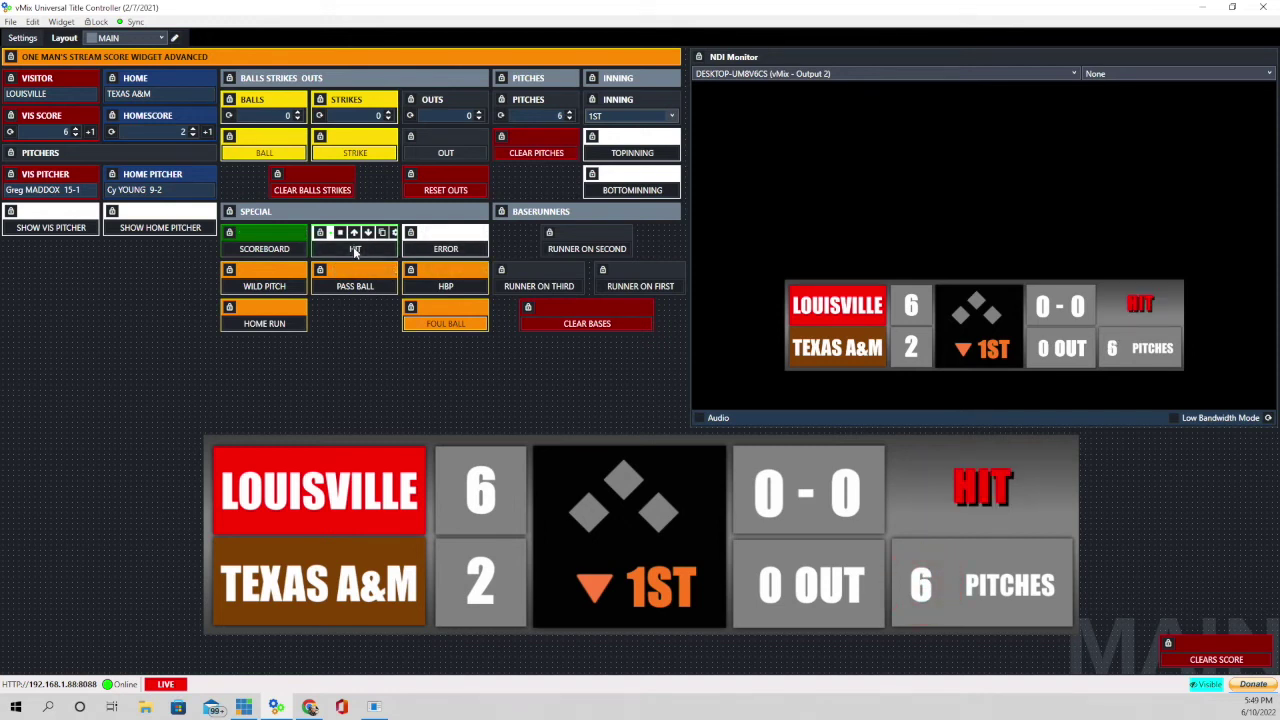
click(452, 250)
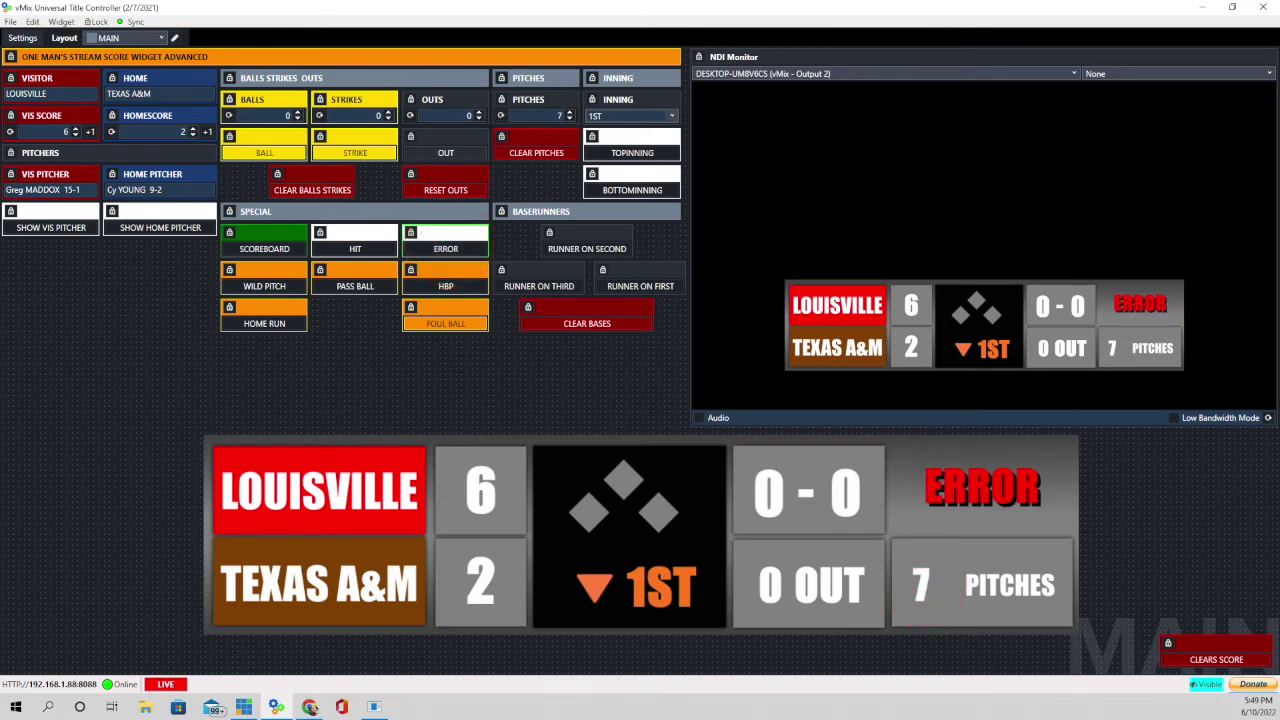
Show the wild pitch, pass ball and HBP graphics on the scoreboard, one after another
click(279, 287)
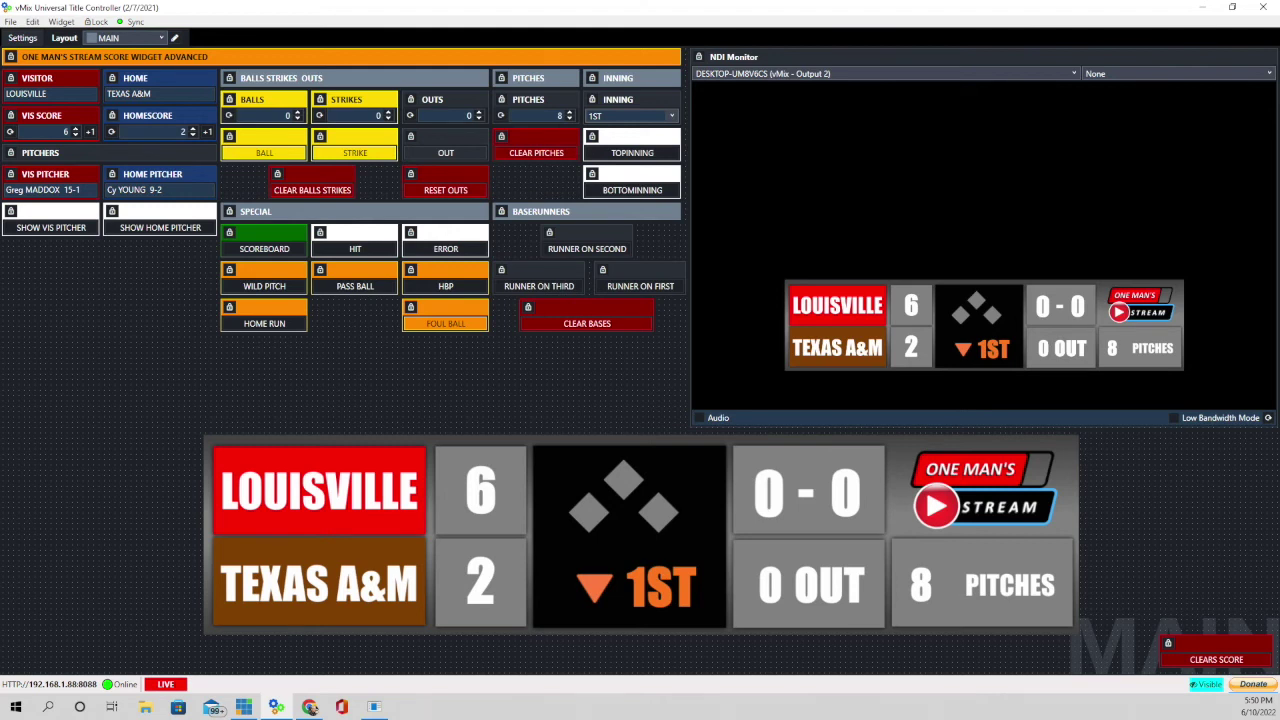
click(357, 284)
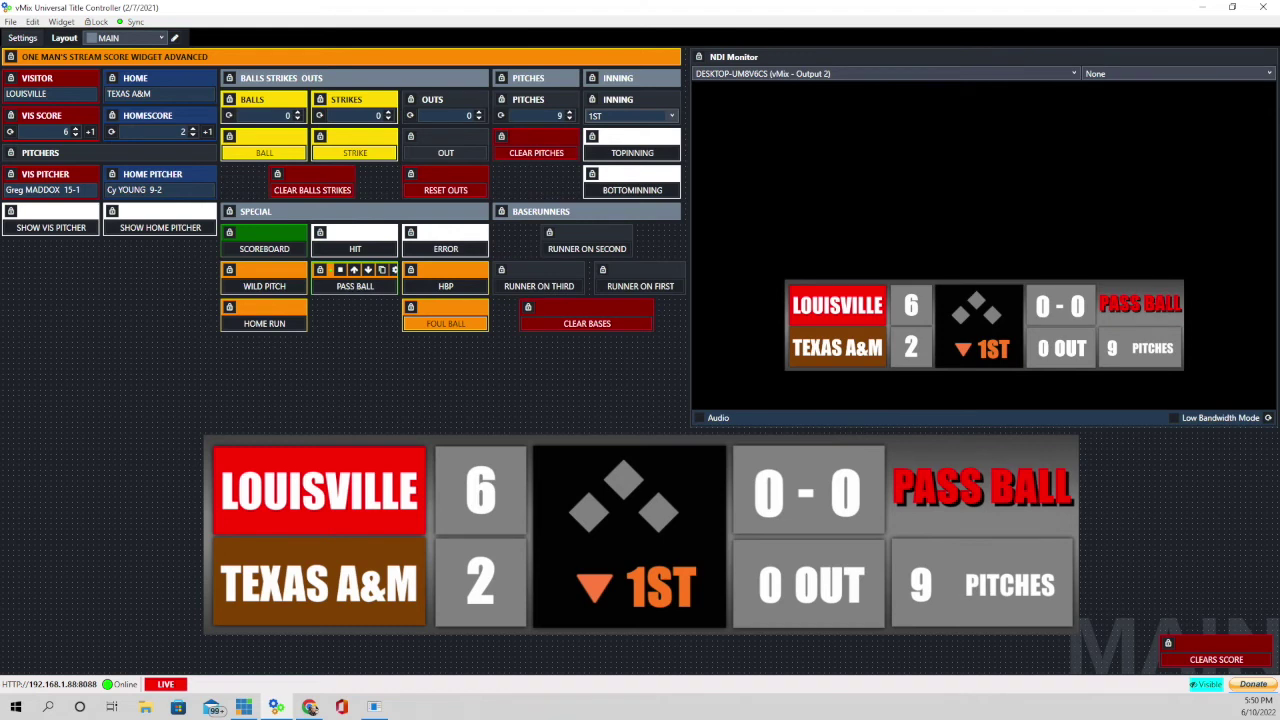
click(459, 289)
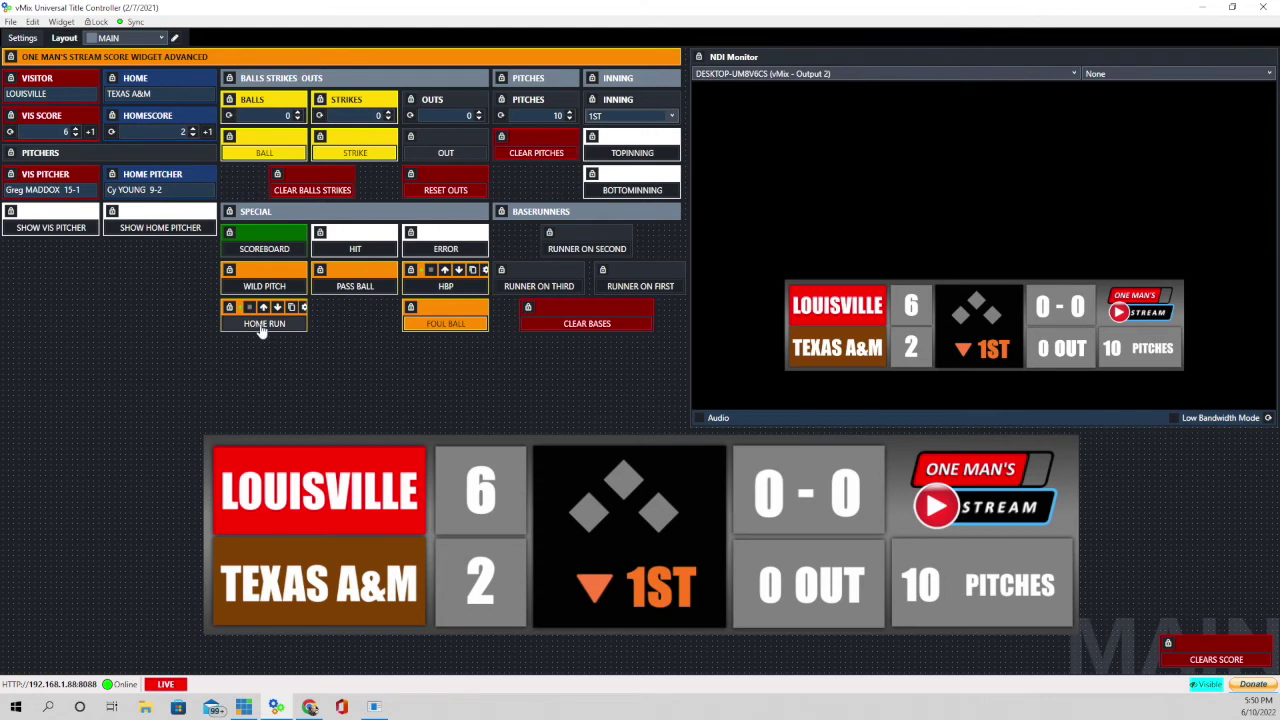
Place runners on first, second and third base, and set the inning to 9TH
click(655, 287)
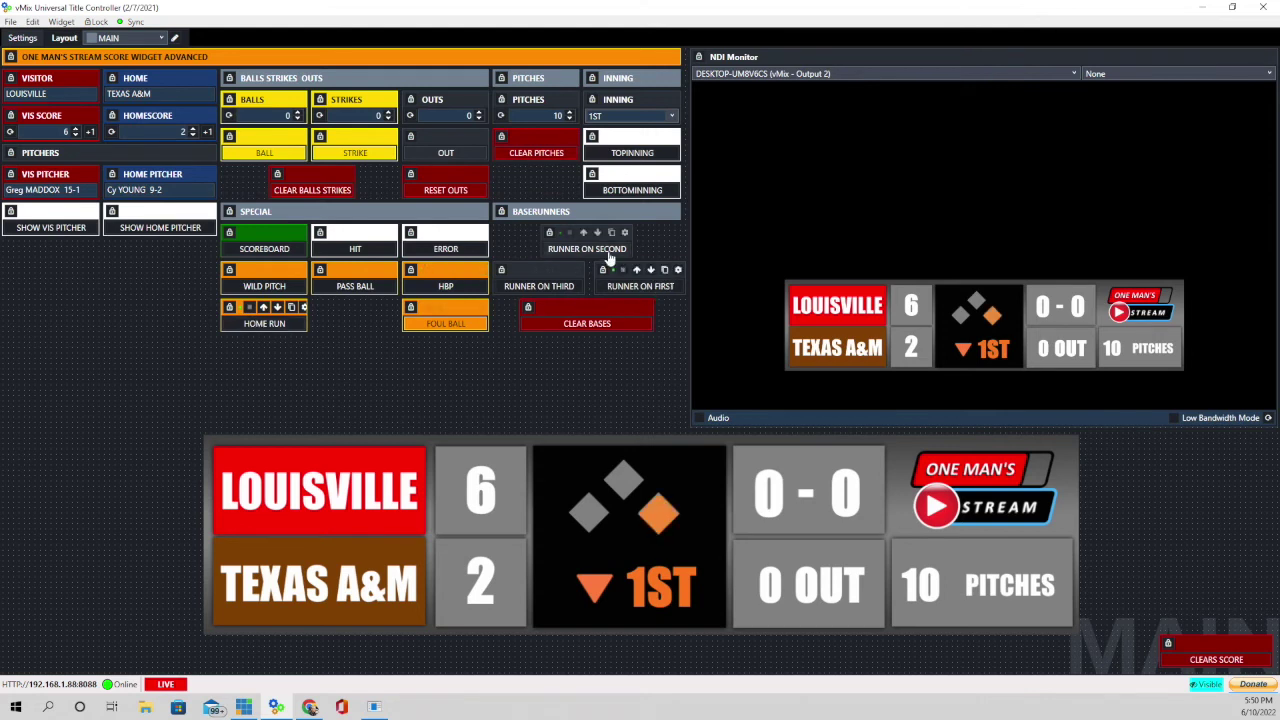
click(608, 252)
click(565, 289)
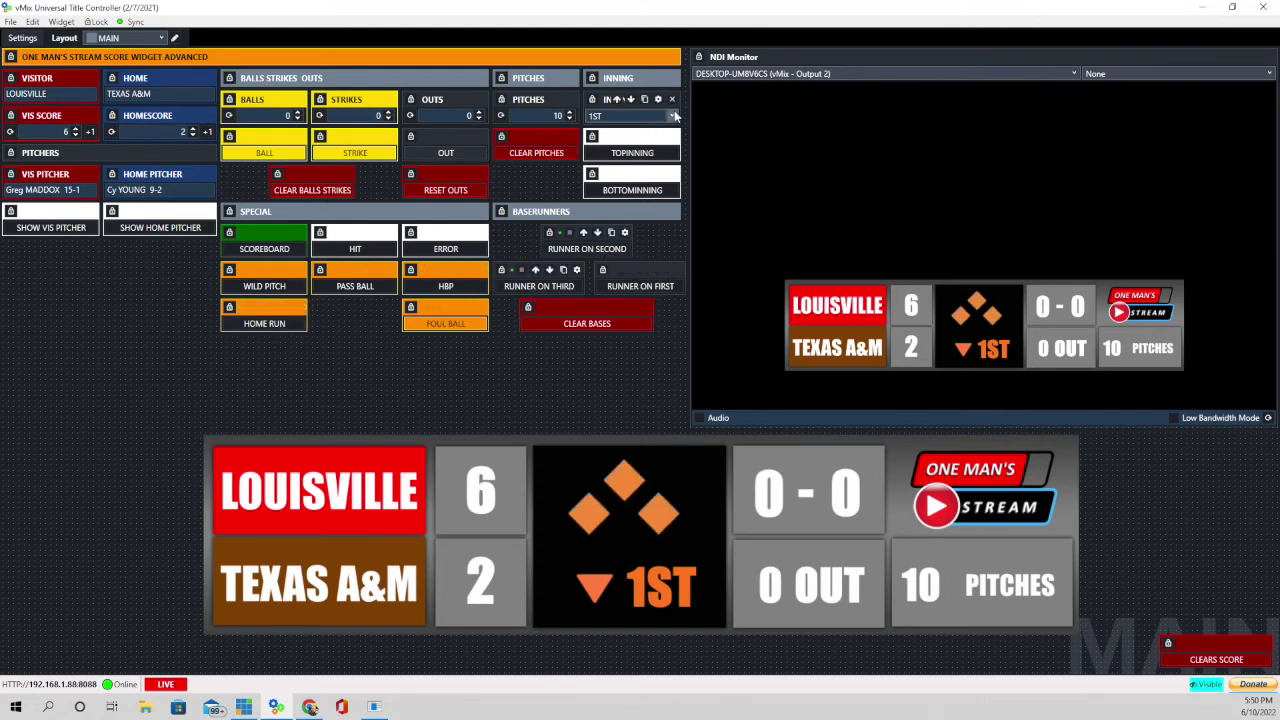
click(671, 115)
click(617, 237)
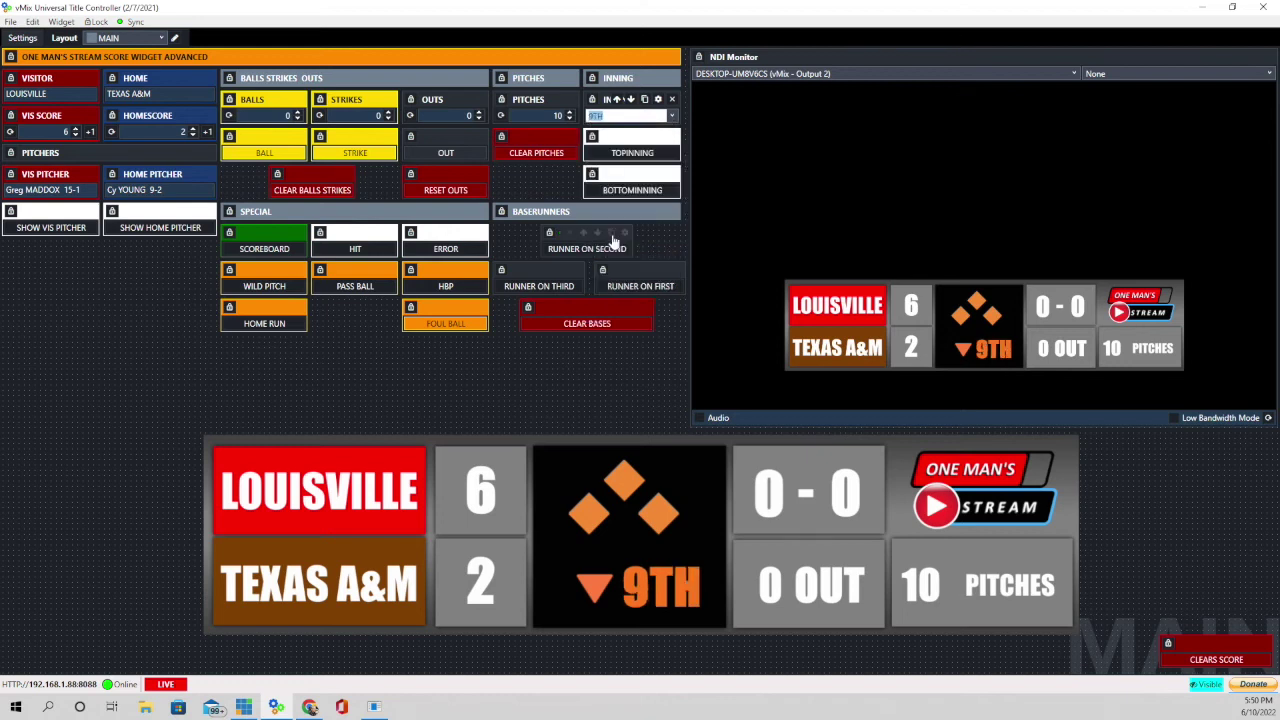
Record a home run for Texas A&M with the bases loaded, showing the HOME RUN graphic
click(262, 324)
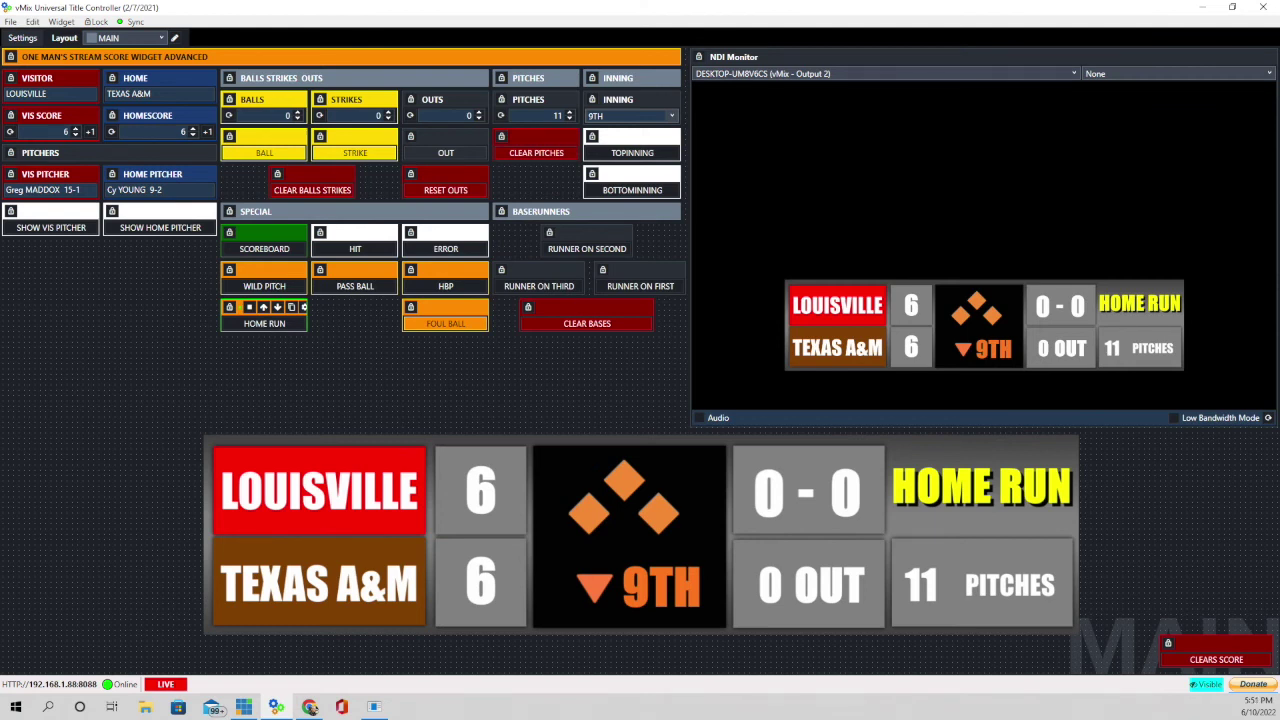
click(264, 323)
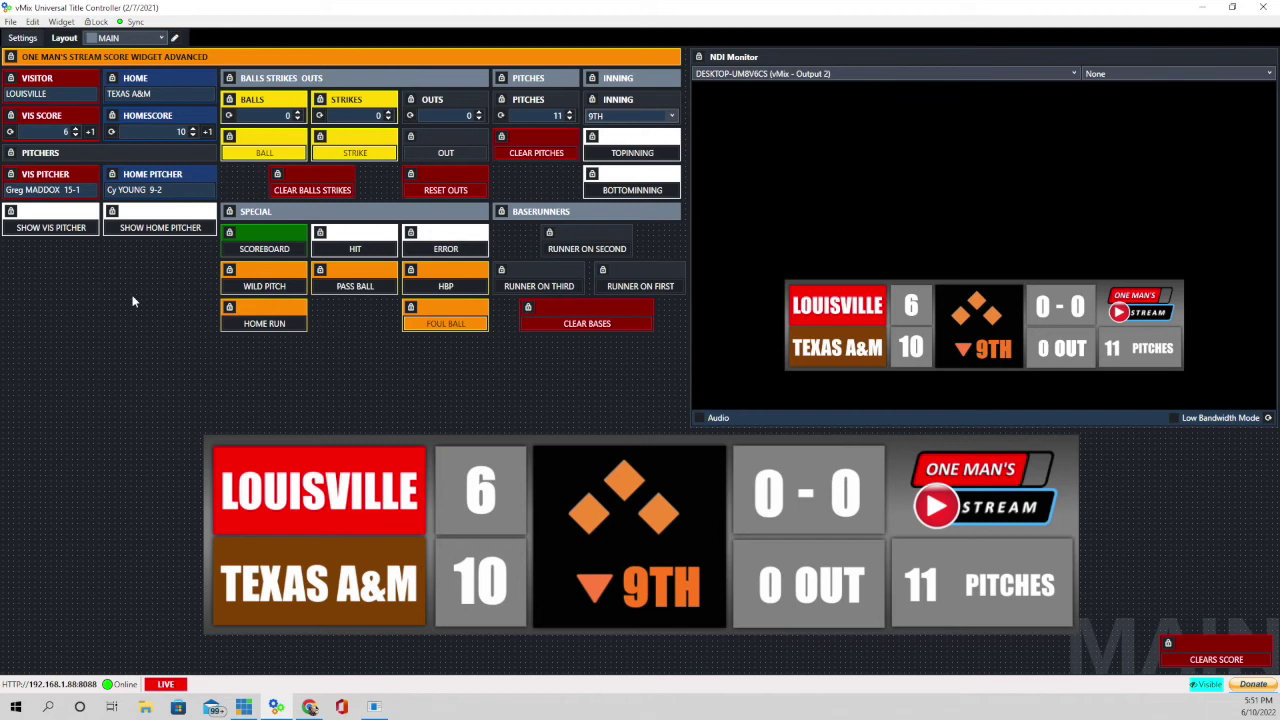